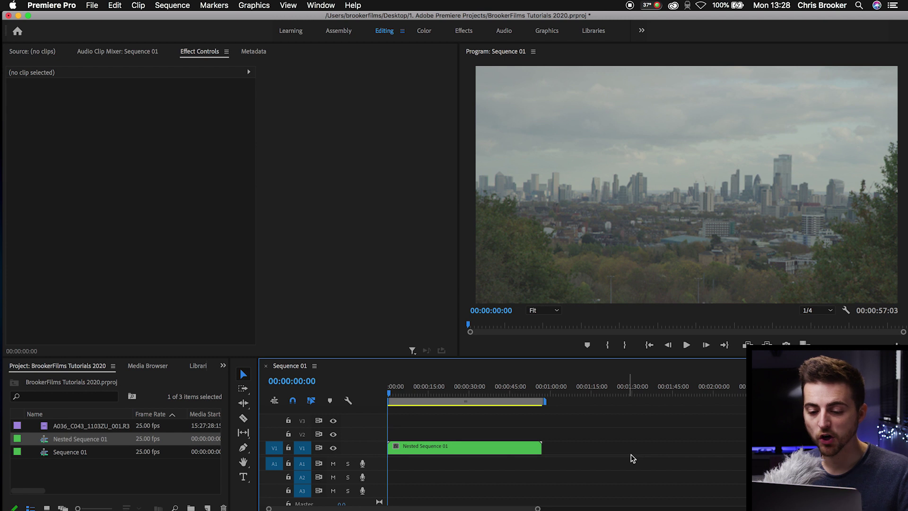
- Cut the Nested Sequence 01 clip on track V1 down to a length of 5 seconds
key(space)
key(=)
key(=)
key(=)
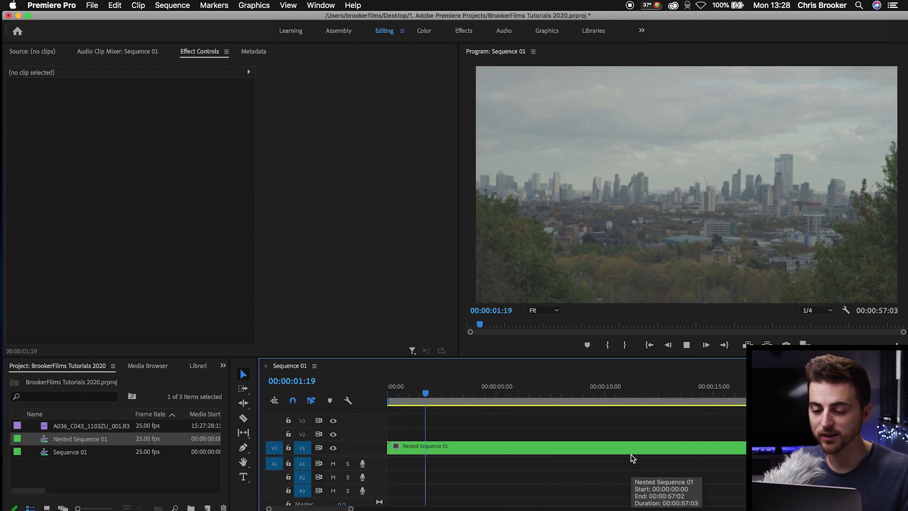
key(c)
click(566, 450)
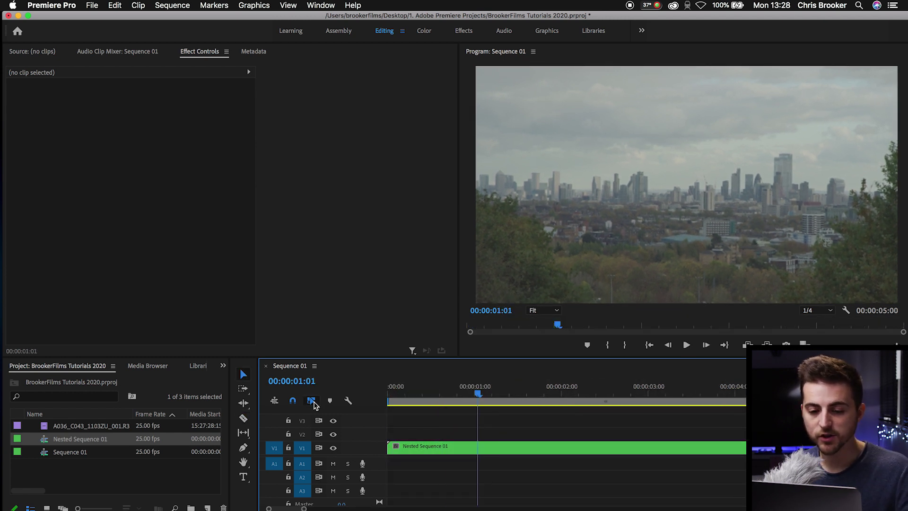
- Display the Effects panel so its library of effects can be browsed
click(223, 366)
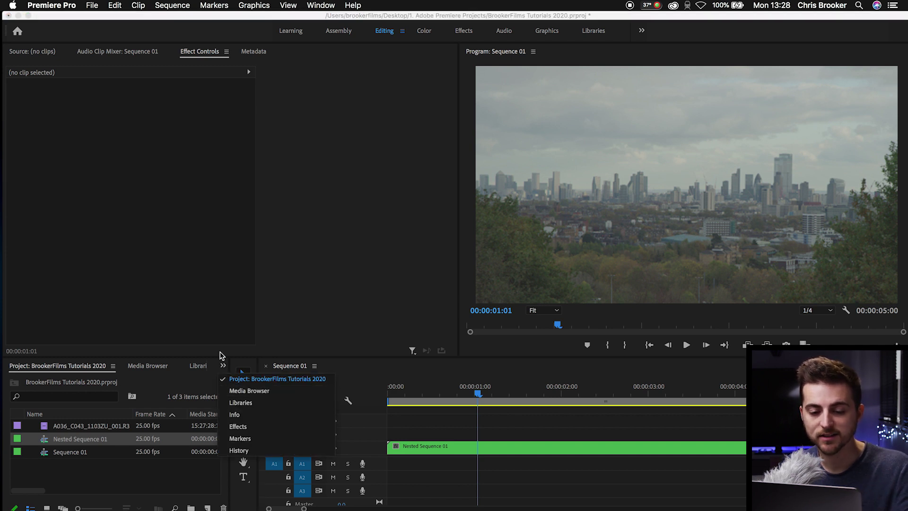
click(239, 427)
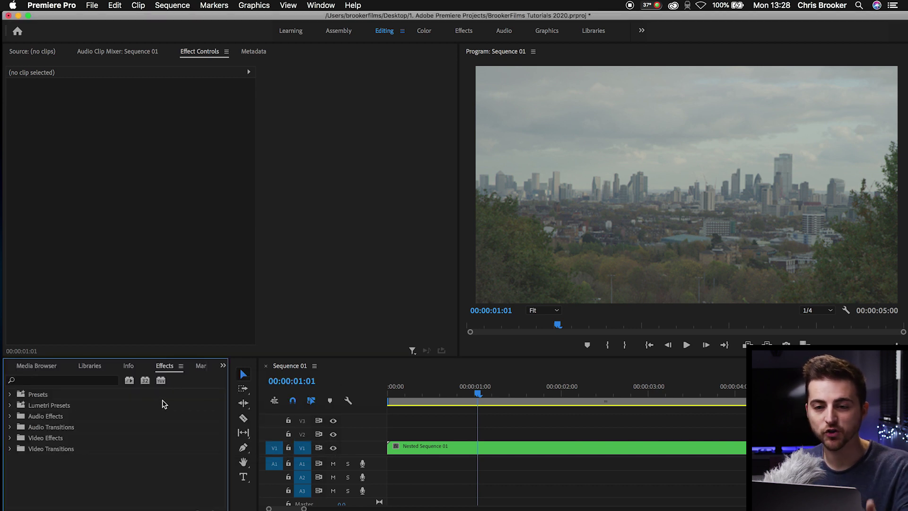
click(322, 5)
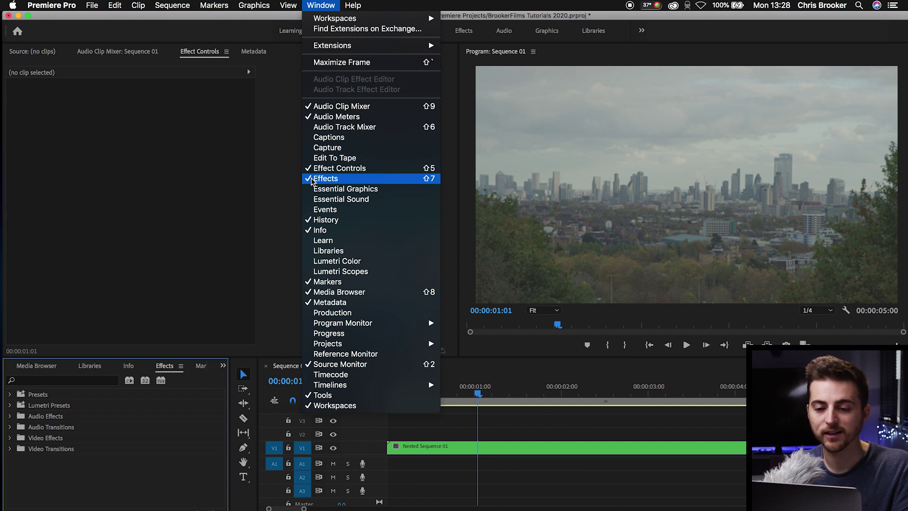
click(312, 180)
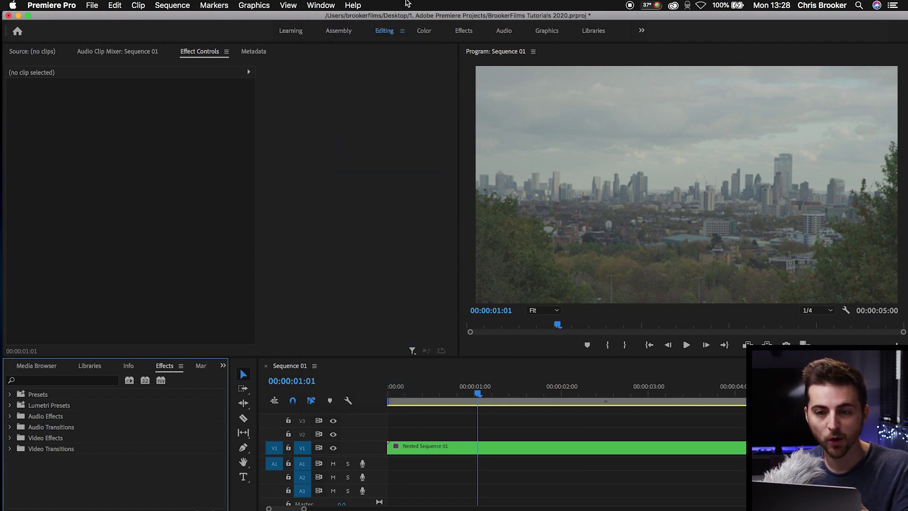
click(322, 5)
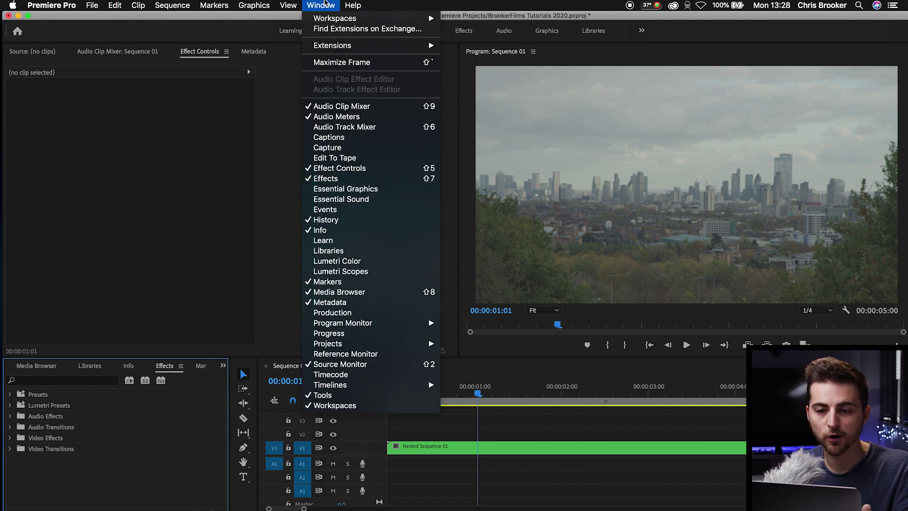
click(320, 179)
- Search the effects for "transform" and apply the Distort Transform effect to the Nested Sequence 01 clip
click(95, 381)
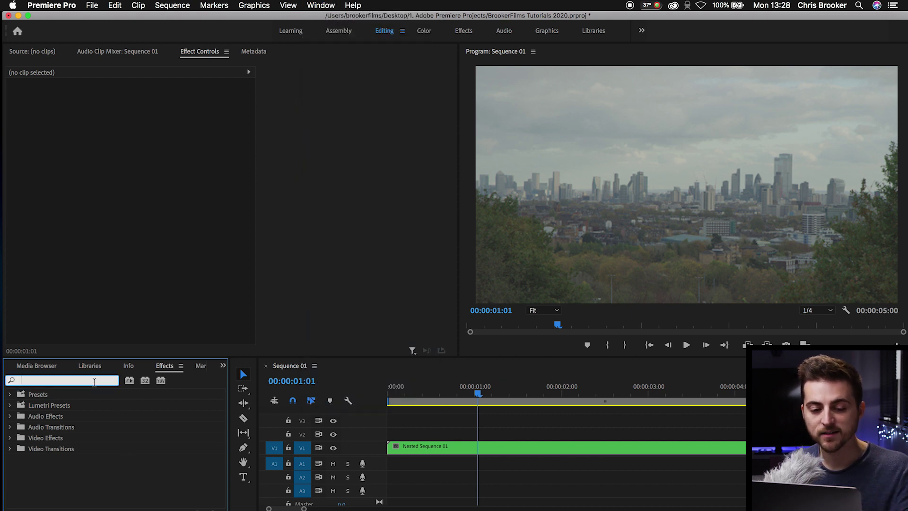
text(transform)
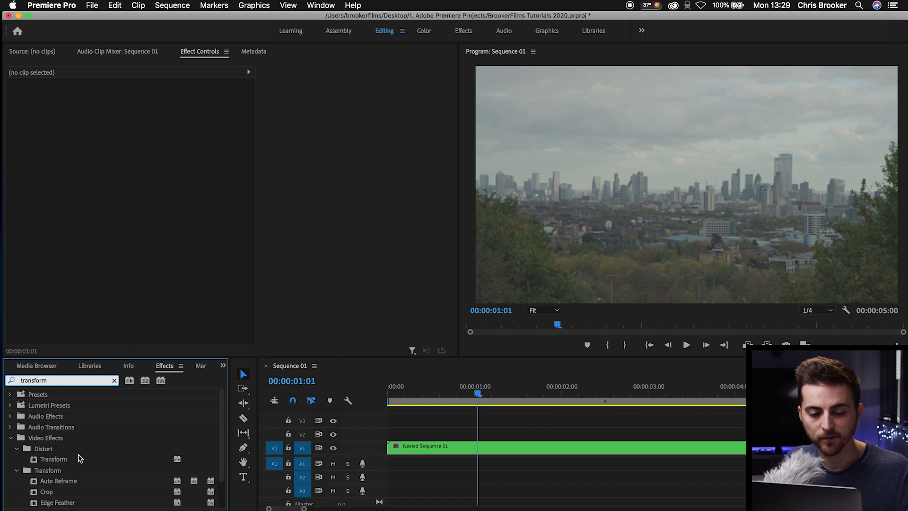
click(55, 459)
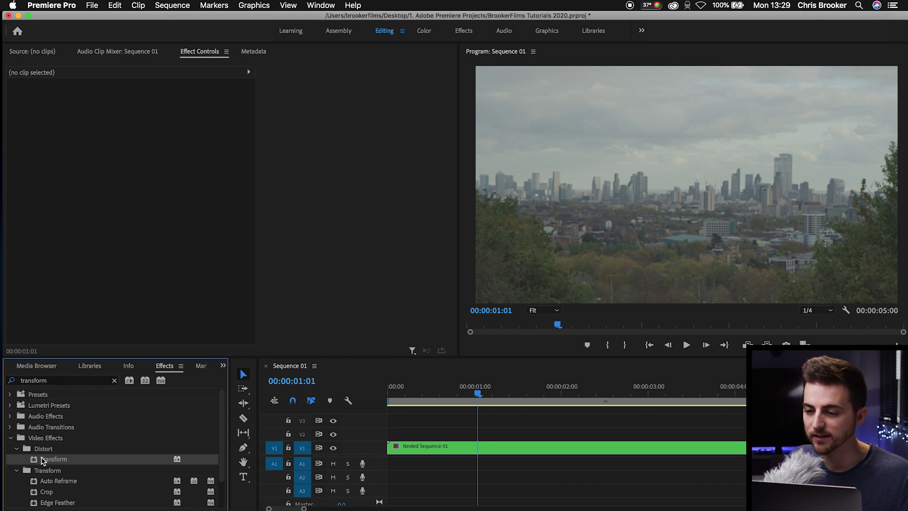
drag(50, 461, 493, 451)
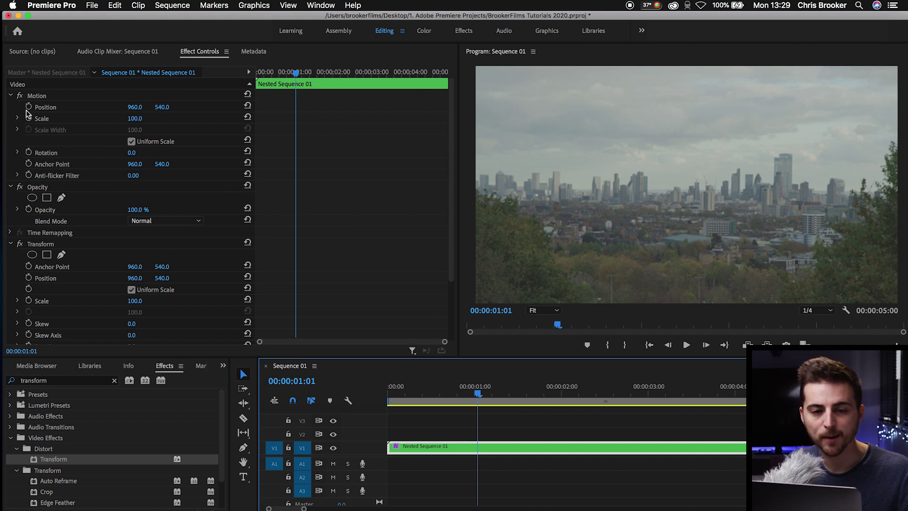
- Collapse the clip's Motion and Opacity settings and enable keyframing for the Transform effect's Scale at 00:00:01:18
click(11, 96)
click(11, 107)
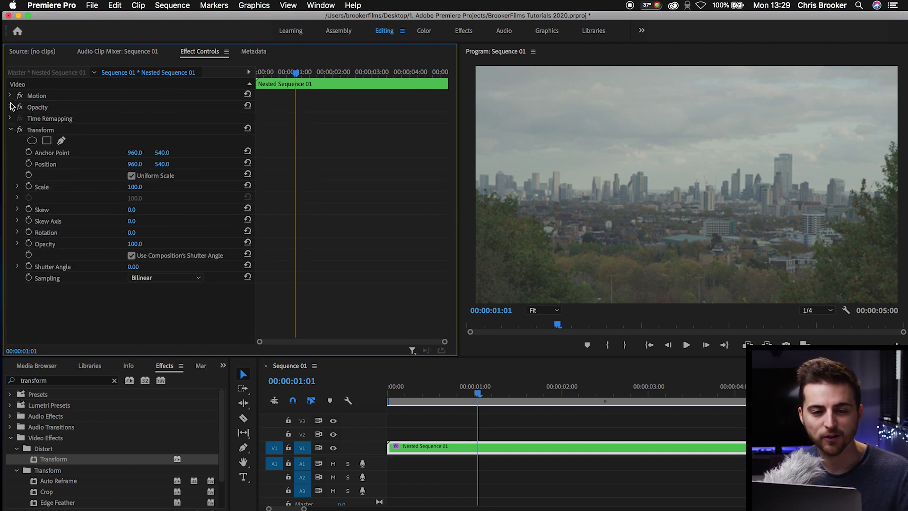
click(42, 131)
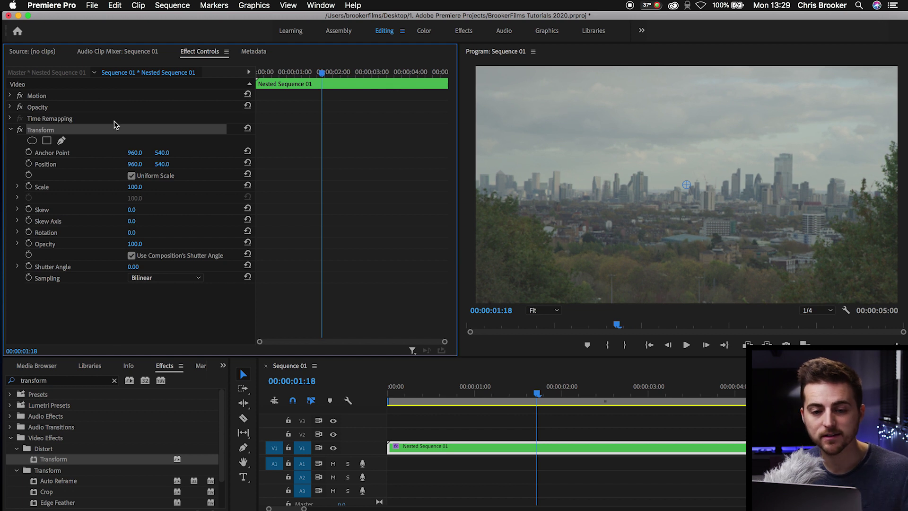
click(29, 186)
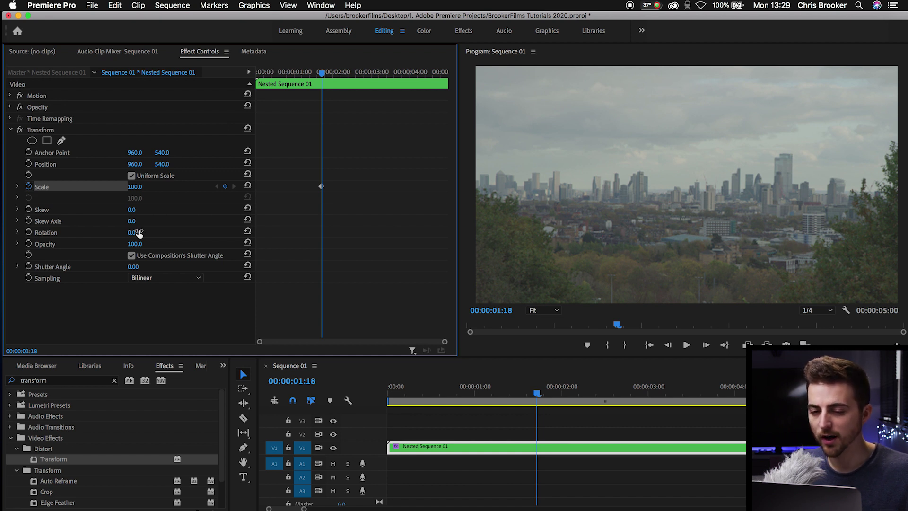
- Add a second Transform Scale keyframe at 00:00:01:22, keeping its value at 100
key(Right)
key(Right)
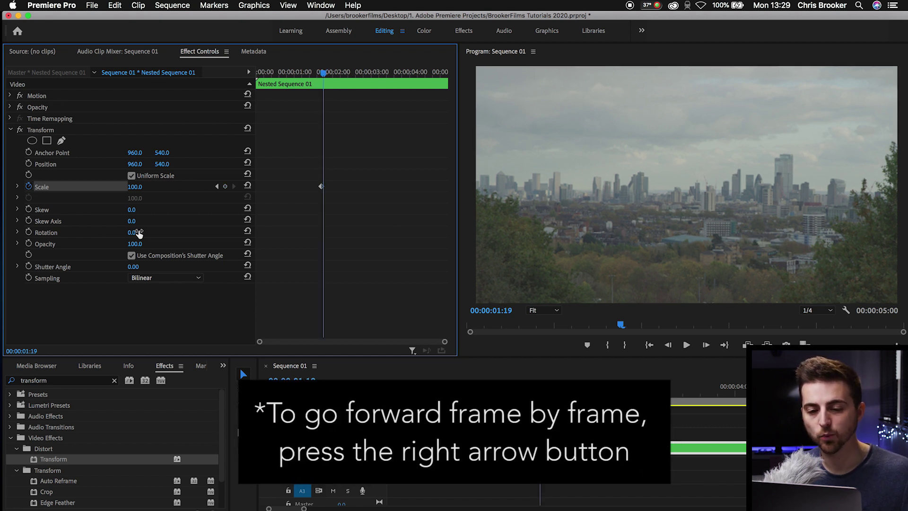
key(Right)
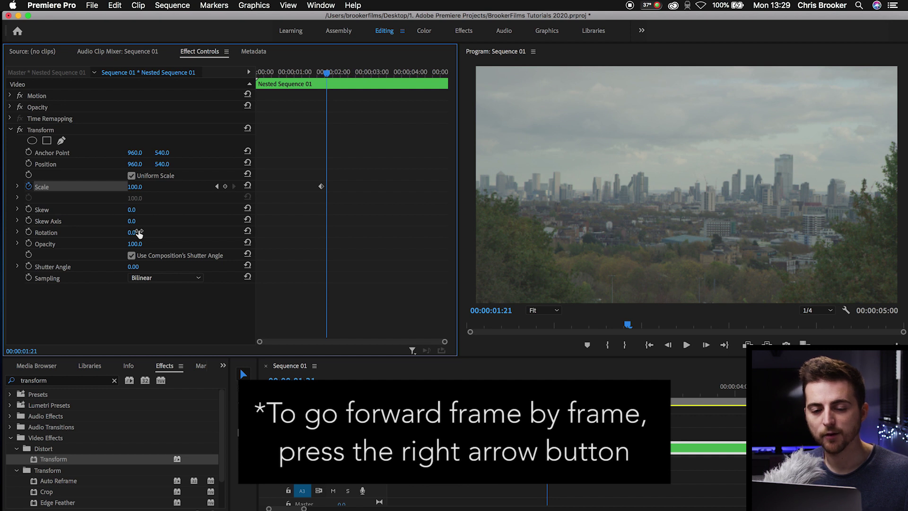
key(Right)
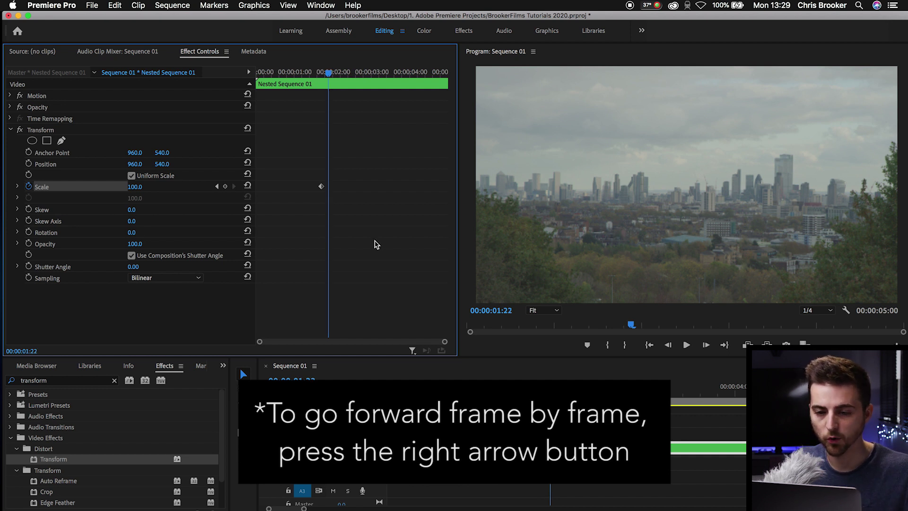
key(=)
key(=)
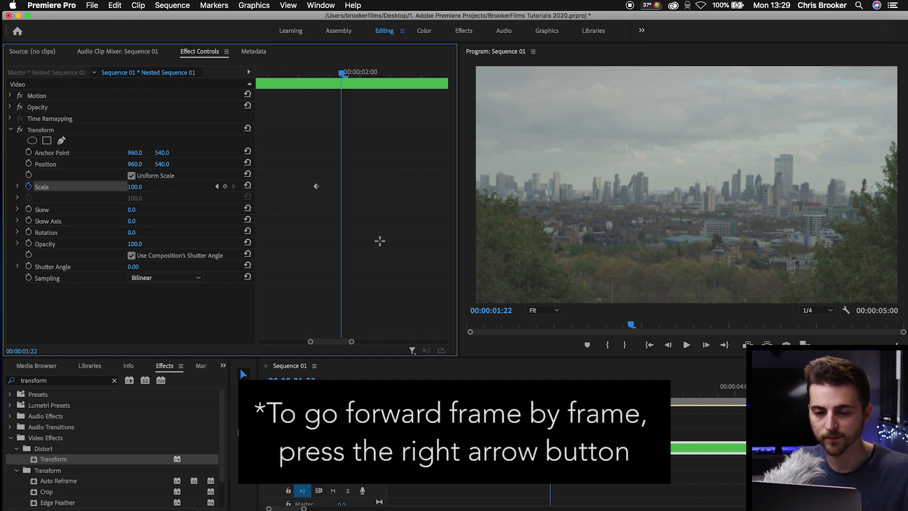
click(225, 186)
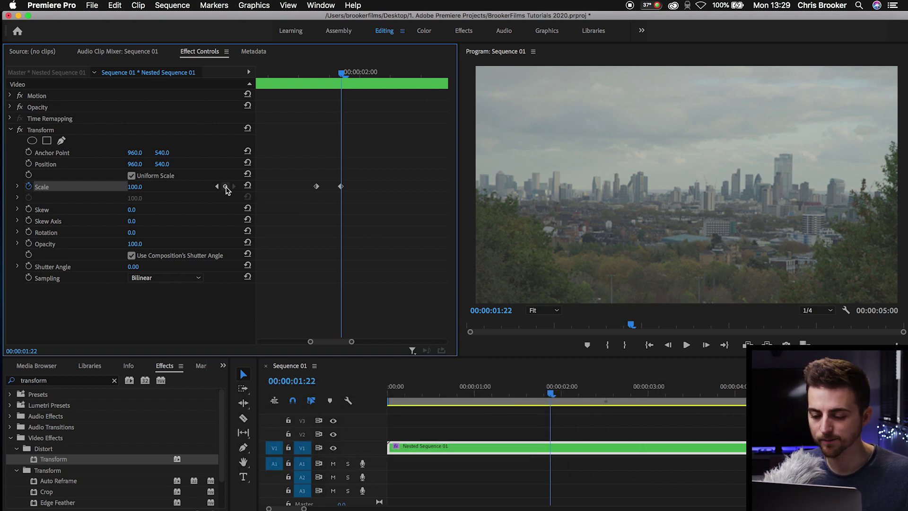
- Set the Transform Scale to 110 at 00:00:01:20, midway between the two keyframes
key(Left)
key(Left)
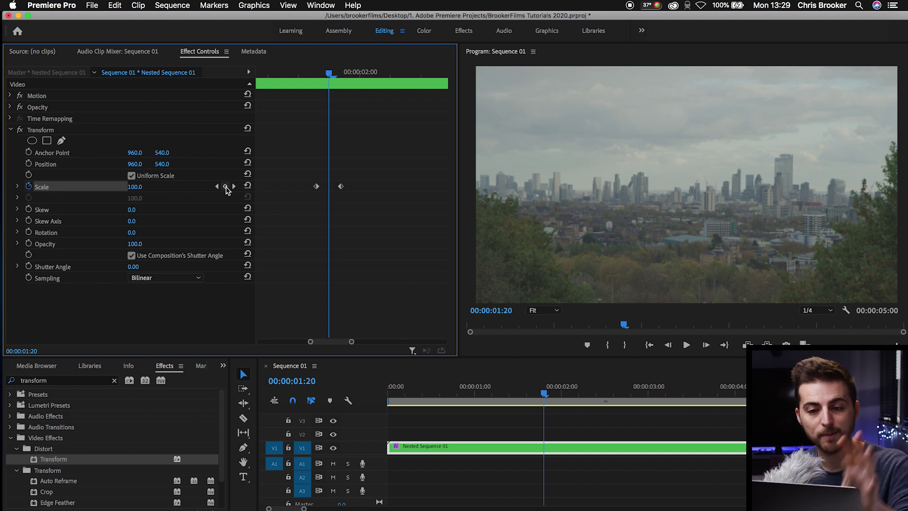
click(142, 185)
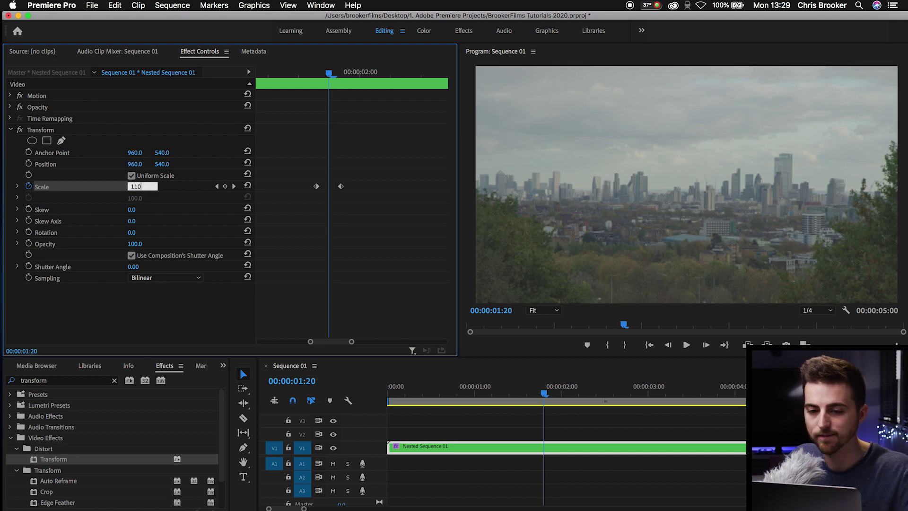
key(Return)
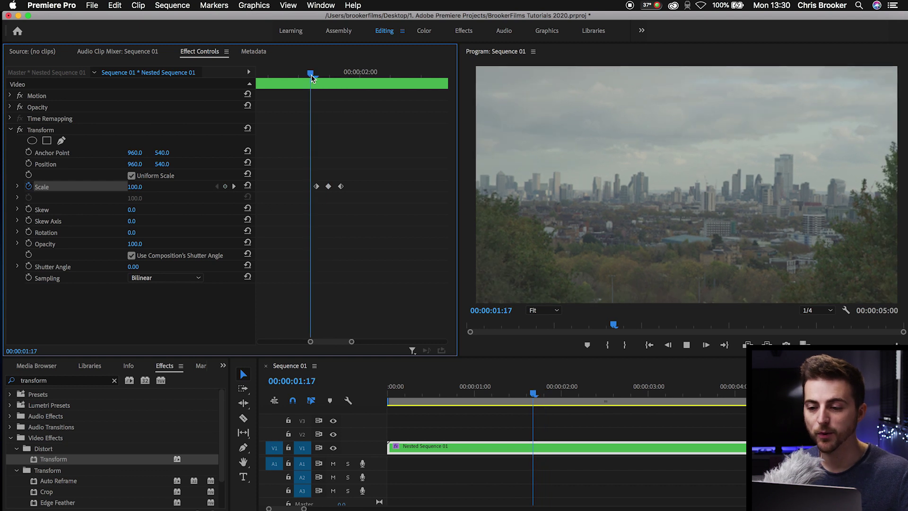
- Play back the clip around the three Scale keyframes to preview the zoom
key(space)
drag(311, 75, 251, 80)
key(space)
key(space)
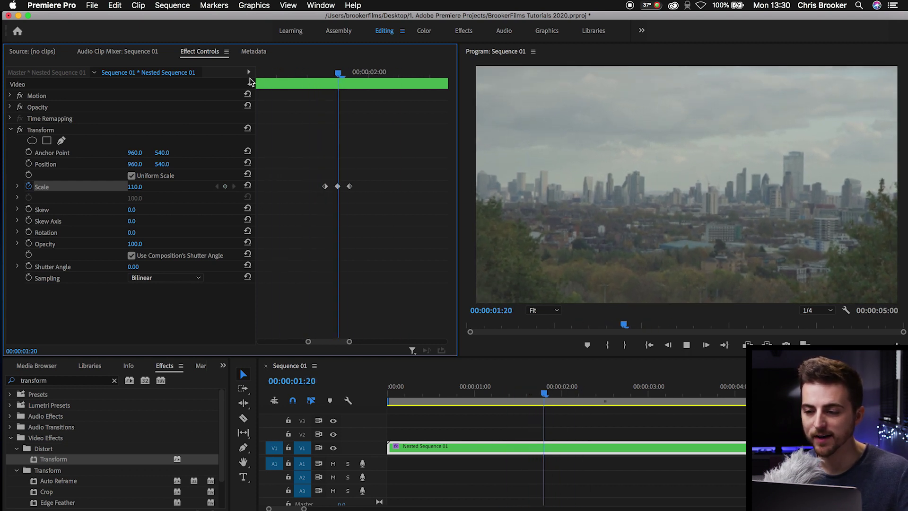
key(space)
click(337, 73)
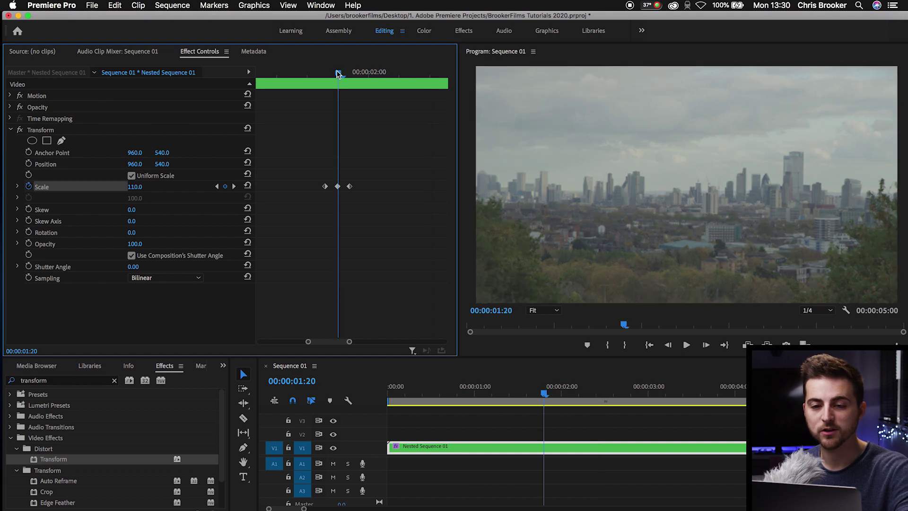
- Move the first and last Scale keyframes to one frame either side of the middle keyframe, at 00:00:01:19 and 00:00:01:21
key(=)
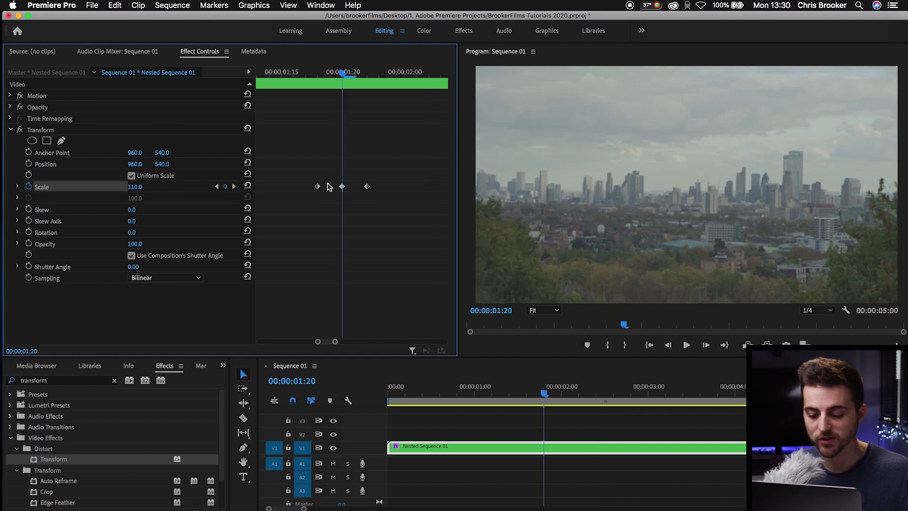
key(Left)
drag(320, 188, 355, 188)
key(Right)
key(Right)
- Replay the tightened zoom from before the first Scale keyframe
drag(345, 72, 262, 72)
key(space)
key(space)
key(space)
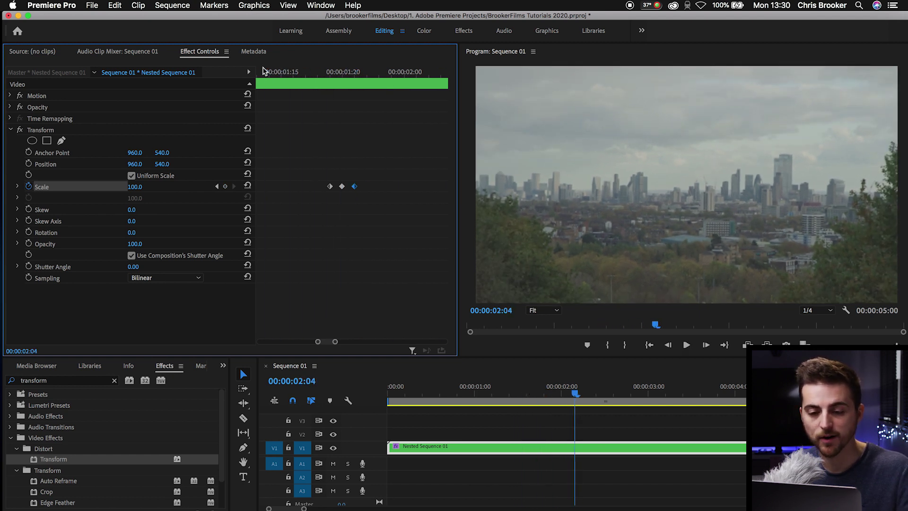
click(263, 71)
key(space)
key(space)
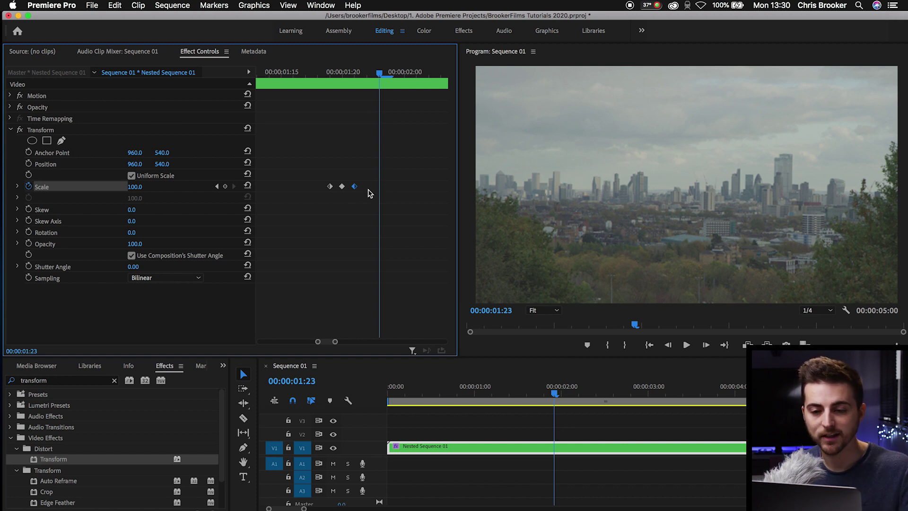
- Move the last Scale keyframe to 00:00:01:23 and preview the slower zoom-out
drag(355, 187, 363, 187)
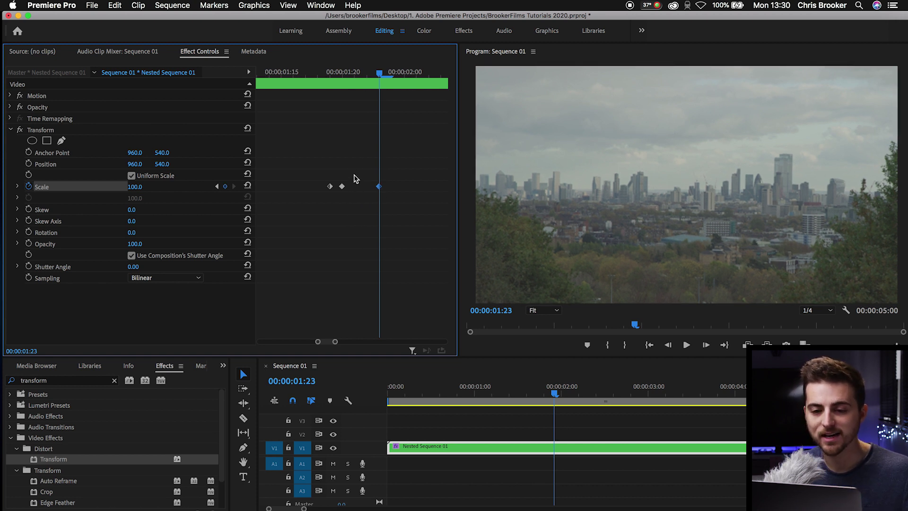
click(294, 75)
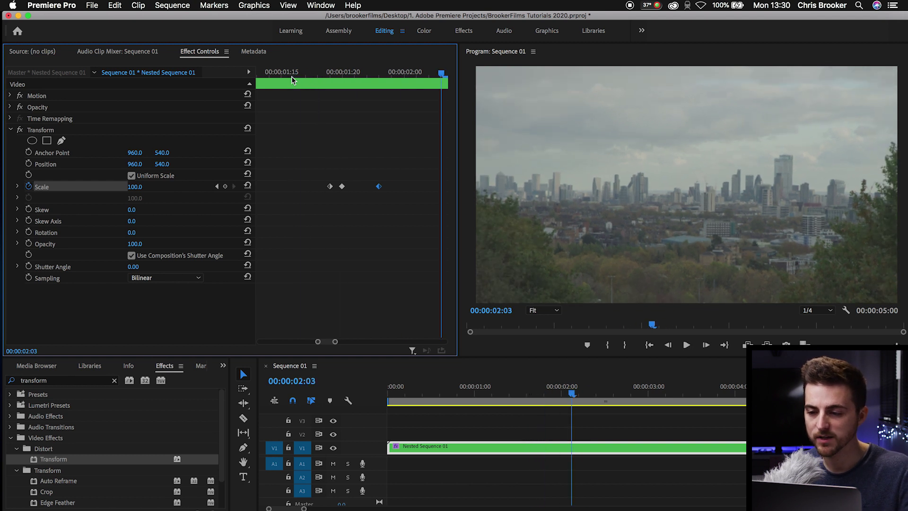
key(space)
- Move the last Scale keyframe to about 00:00:02:00 and play back the zoom
key(space)
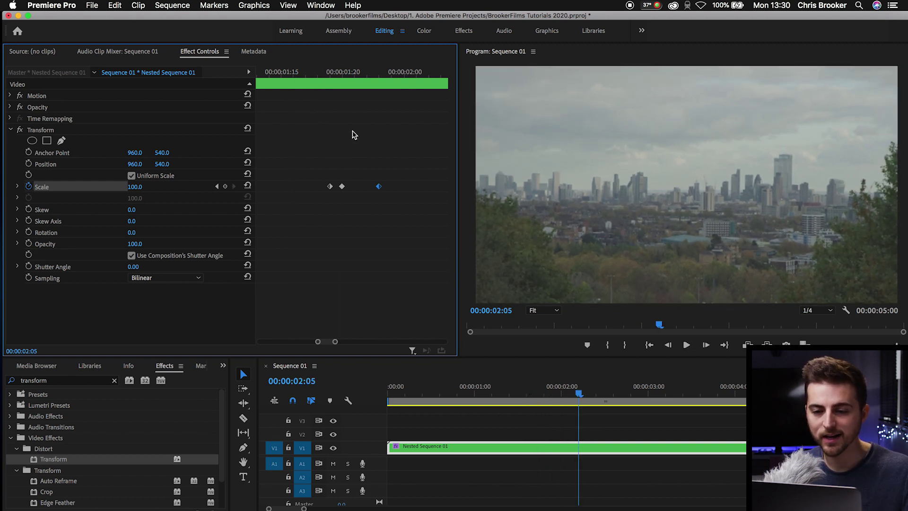
drag(380, 188, 408, 187)
click(294, 72)
key(space)
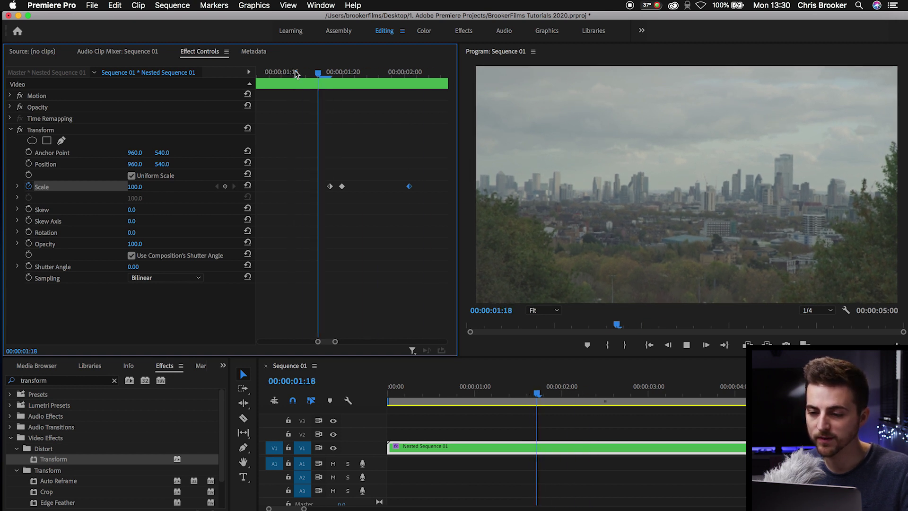
click(294, 70)
key(space)
key(space)
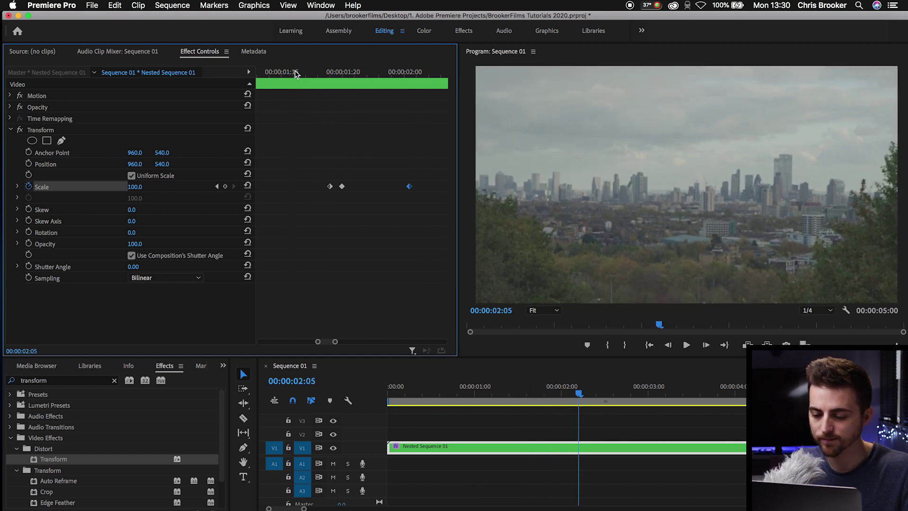
- Copy the three Scale keyframes, paste them at 00:00:02:06, and preview the repeated zoom
key(minus)
key(minus)
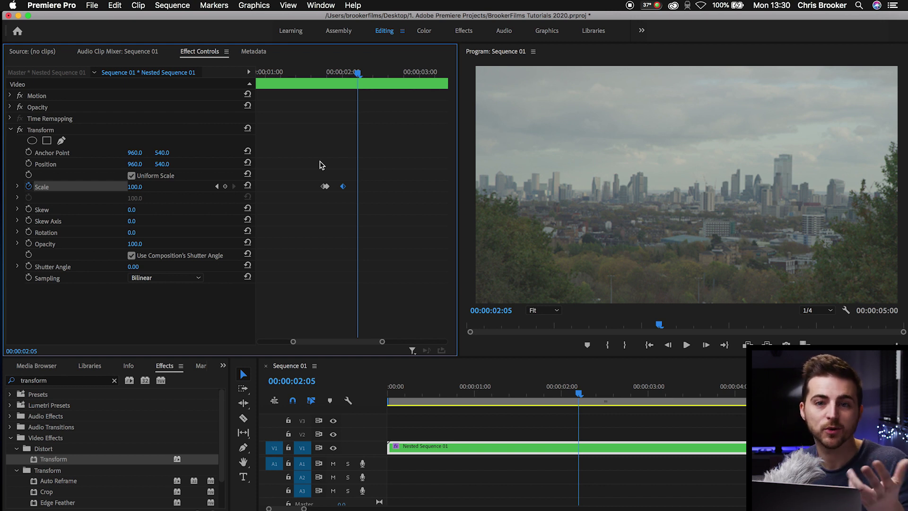
drag(309, 174, 369, 201)
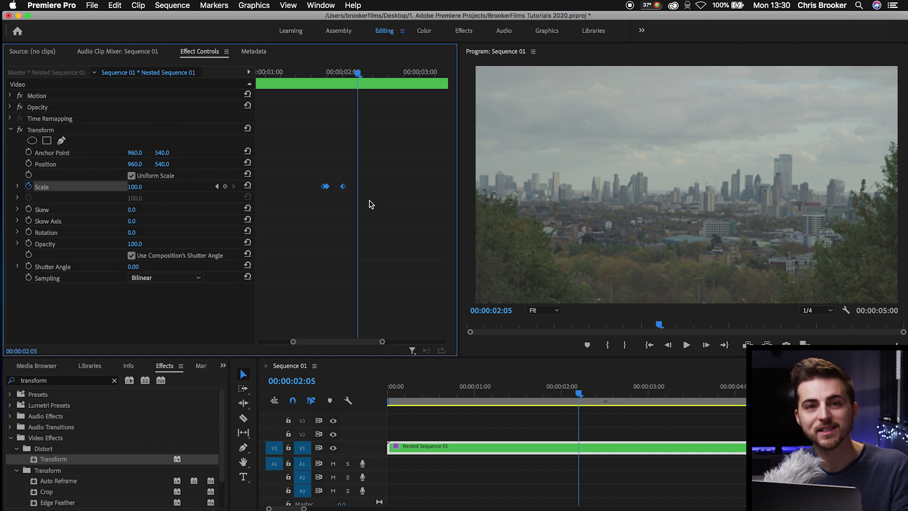
right_click(344, 188)
click(308, 228)
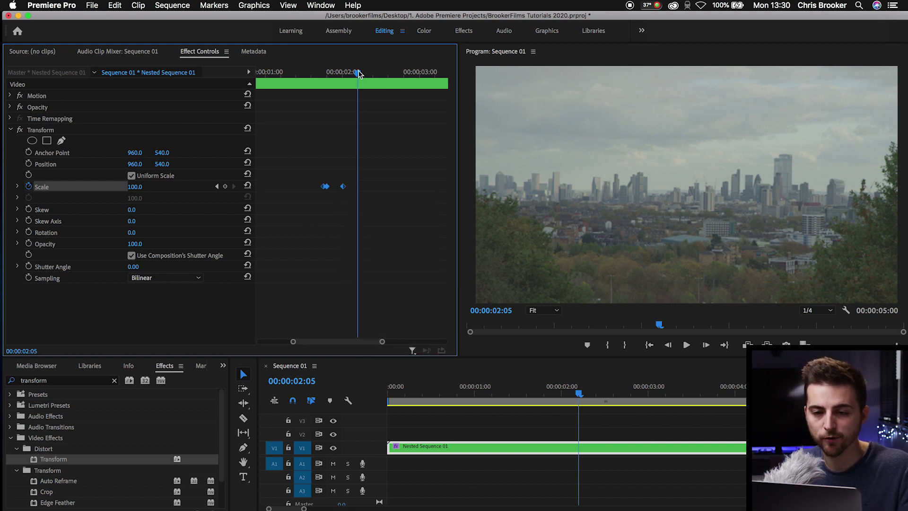
drag(358, 73, 361, 76)
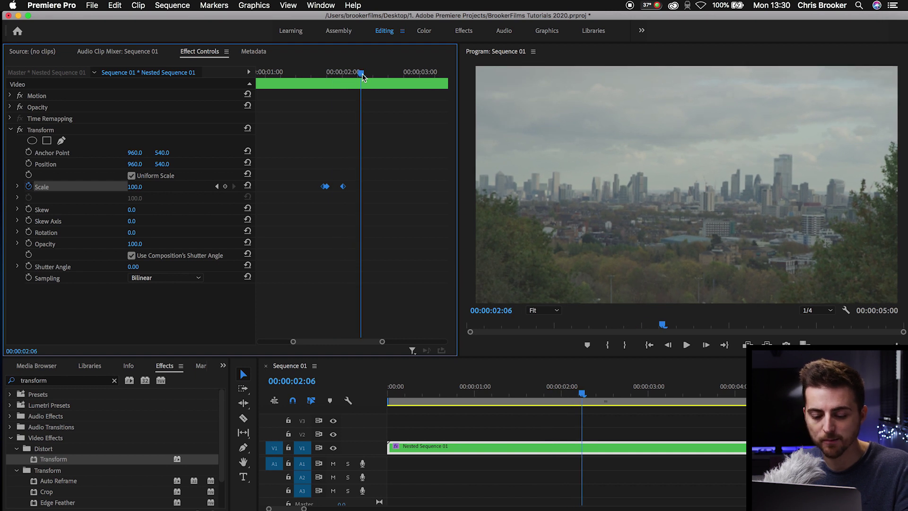
drag(362, 76, 305, 73)
key(space)
key(space)
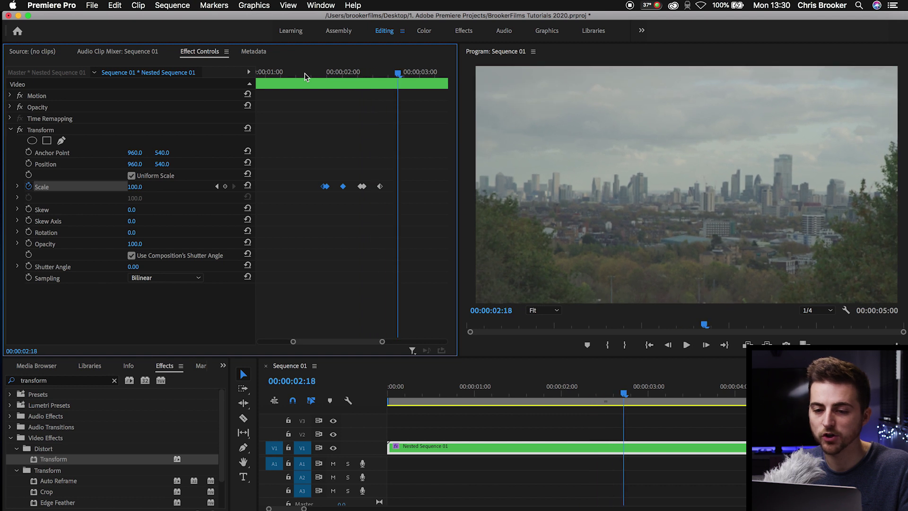
- Paste the copied Scale keyframes at 00:00:02:18 and again at about 00:00:01:08, ahead of the original set
key(cmd+v)
drag(397, 73, 291, 68)
key(super+v)
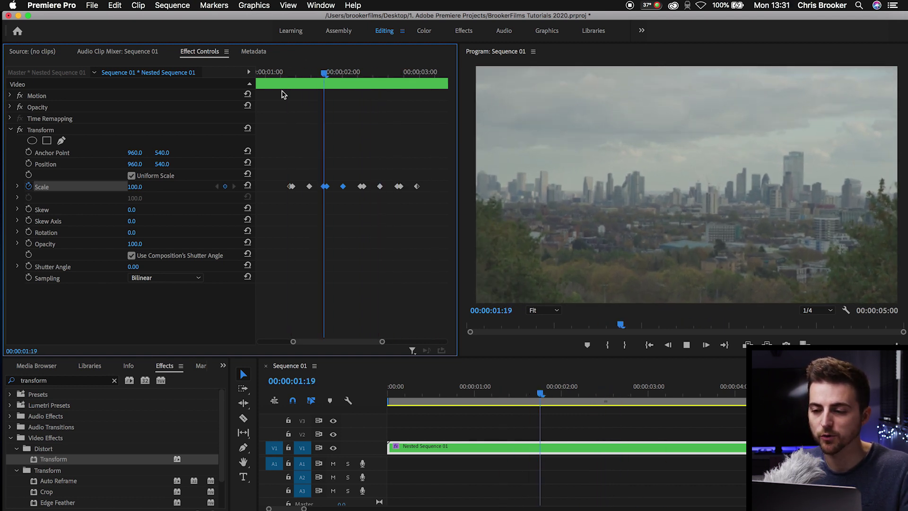
- Play back the four zoom pulses from before the first Scale keyframe
key(space)
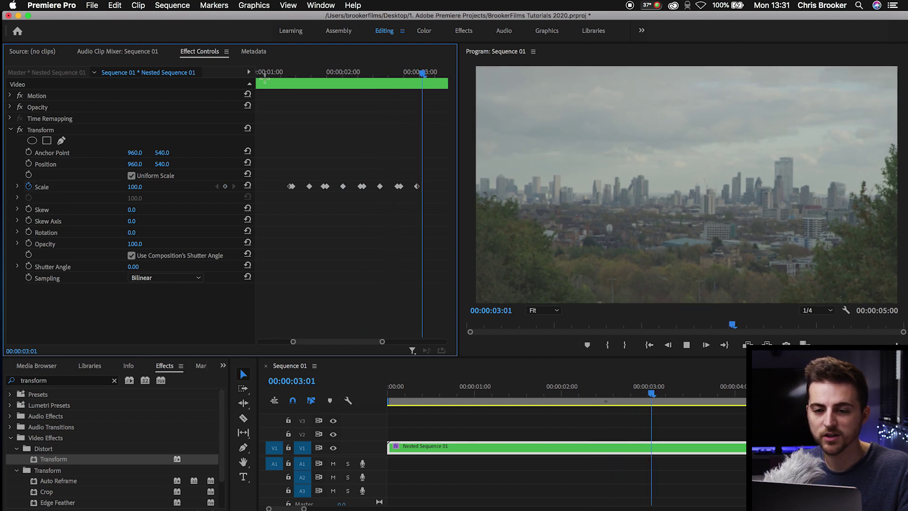
click(268, 75)
key(space)
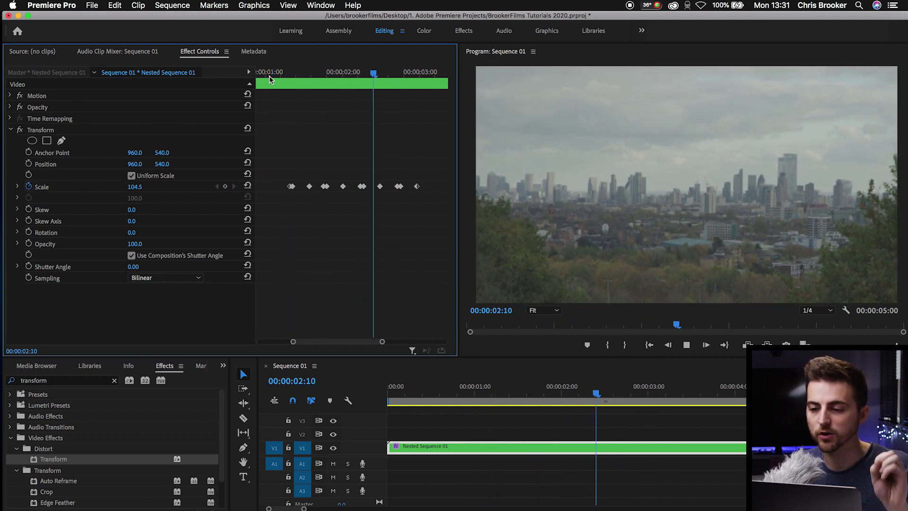
key(space)
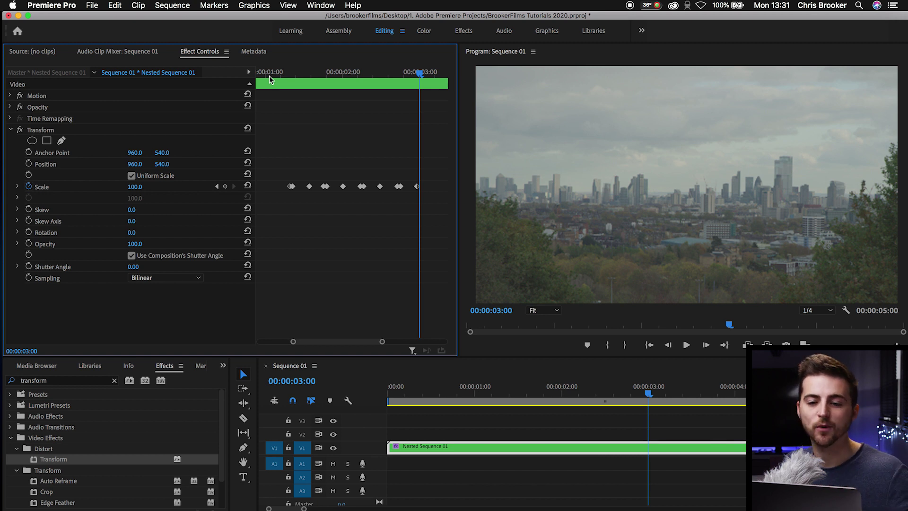
click(281, 74)
key(space)
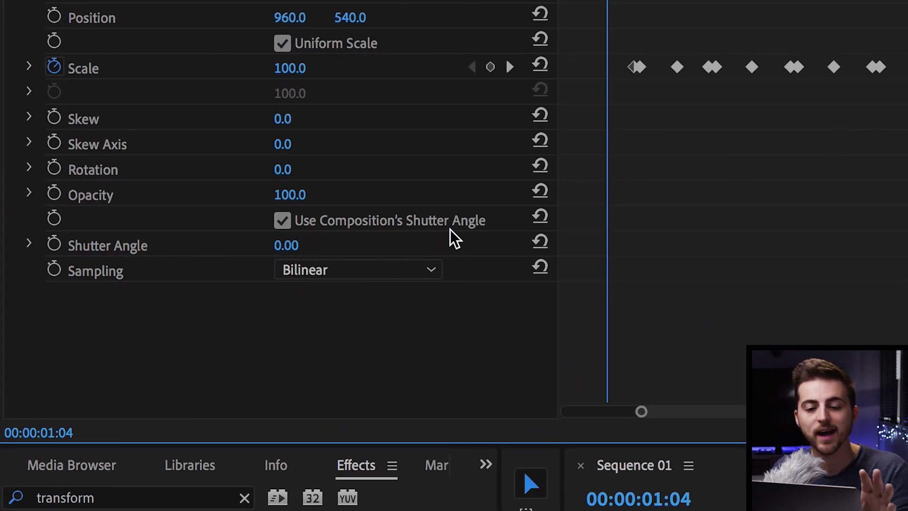
- Turn off Use Composition's Shutter Angle in the Transform effect and set the Shutter Angle to 360
click(287, 225)
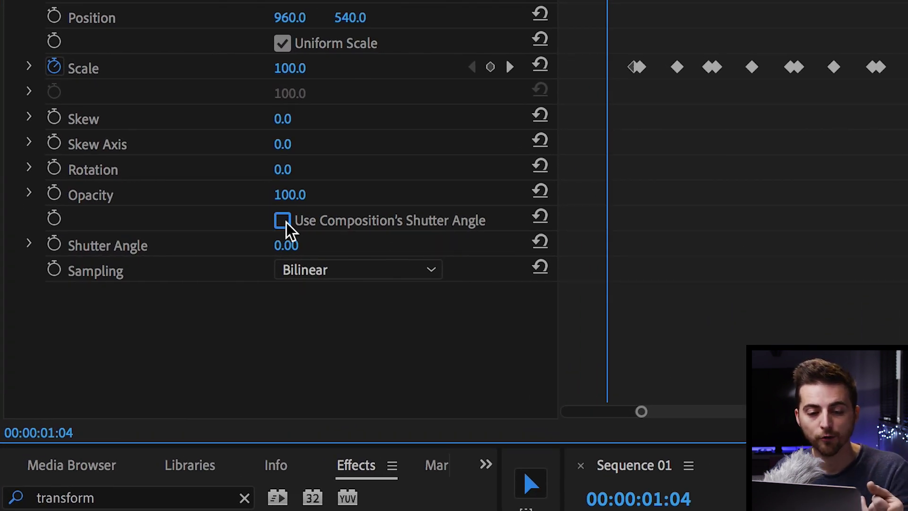
click(286, 246)
text(360)
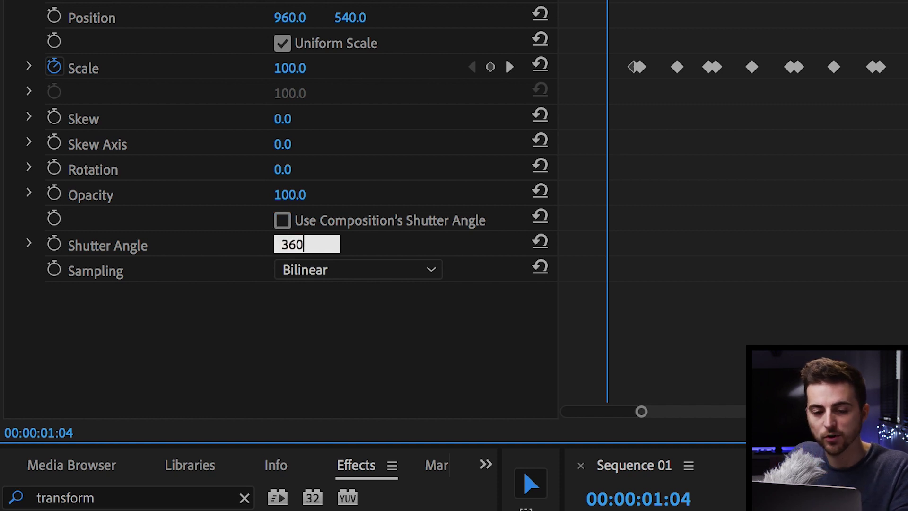
key(Return)
drag(709, 67, 702, 66)
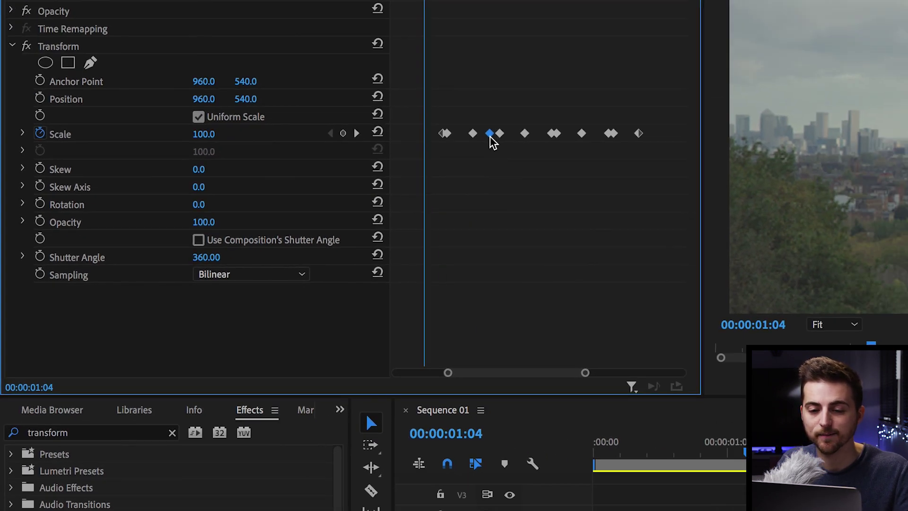
- Play back the zoom pulses from the first Scale keyframe to check the motion blur
key(space)
key(space)
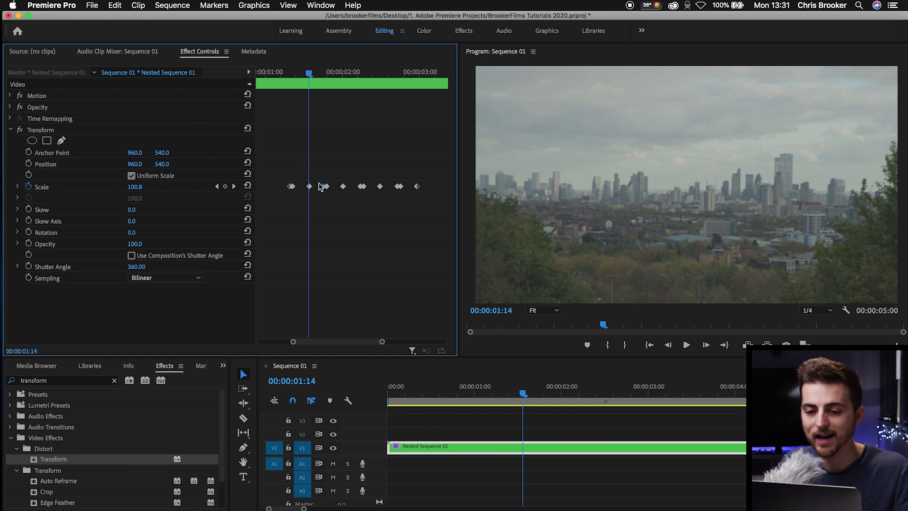
click(290, 72)
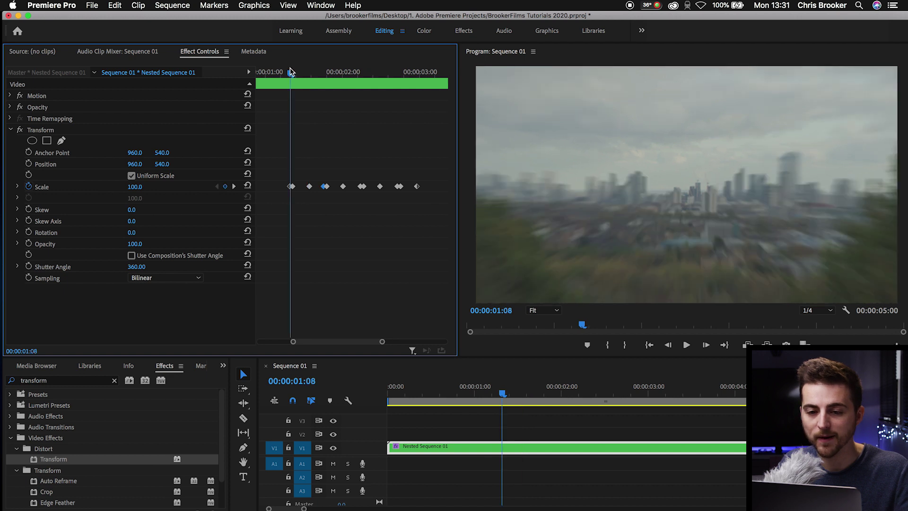
key(space)
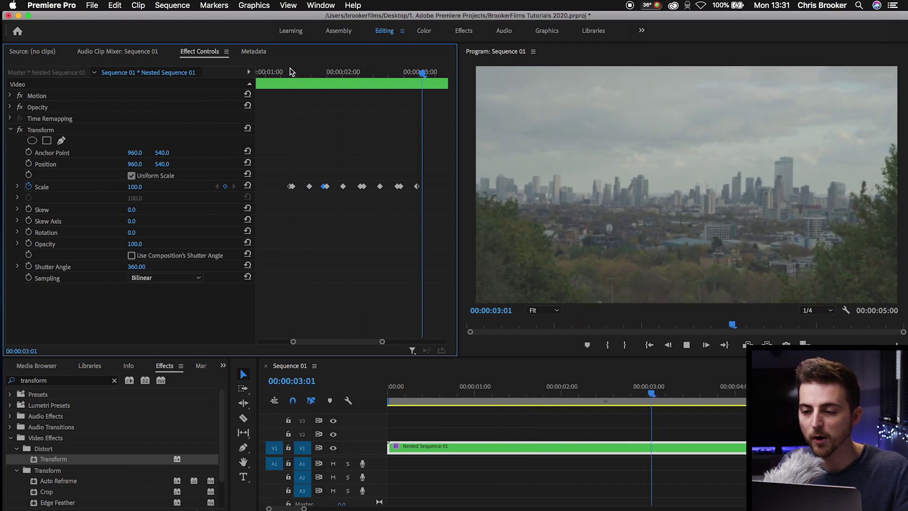
- Examine the motion blur frame by frame around the first Scale keyframe at 00:00:01:08
drag(282, 70, 278, 69)
key(=)
key(=)
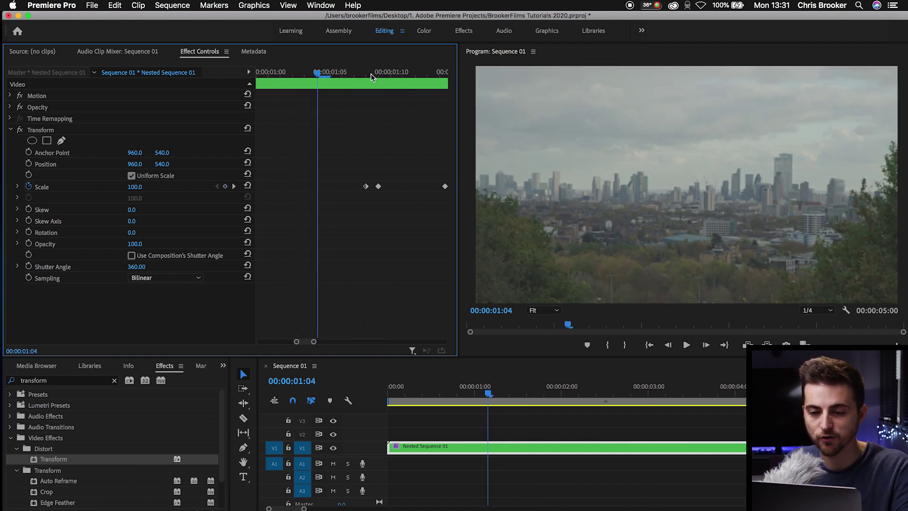
click(370, 73)
key(Right)
key(Left)
key(Left)
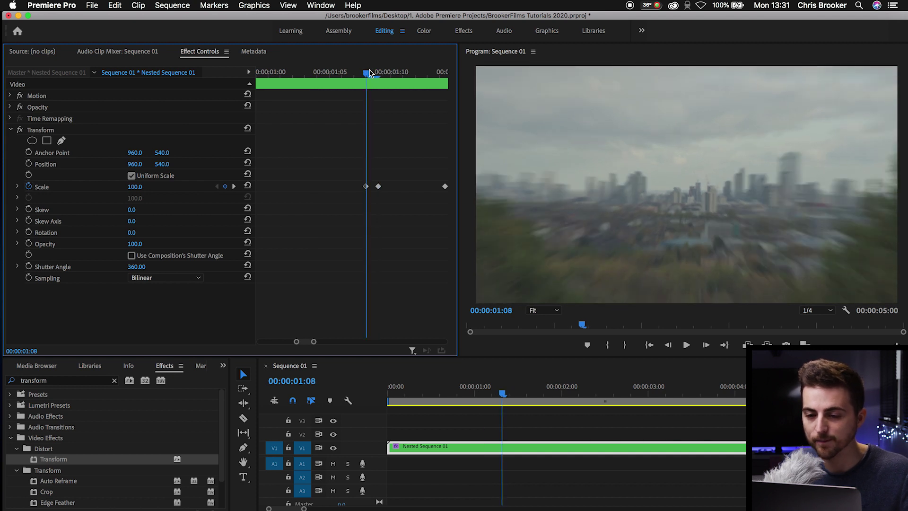
key(Right)
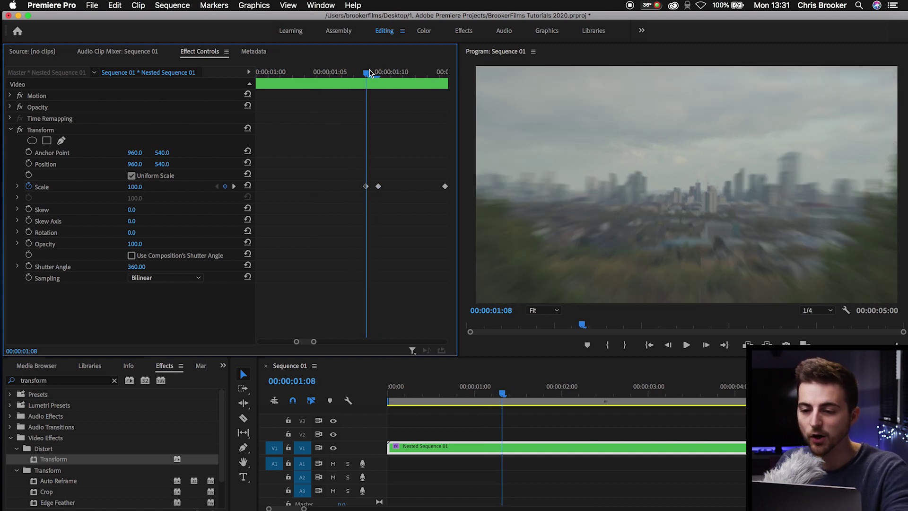
- Replay all four blurred pulses from about 00:00:01:00 with the clip's full keyframe range in view
key(minus)
key(minus)
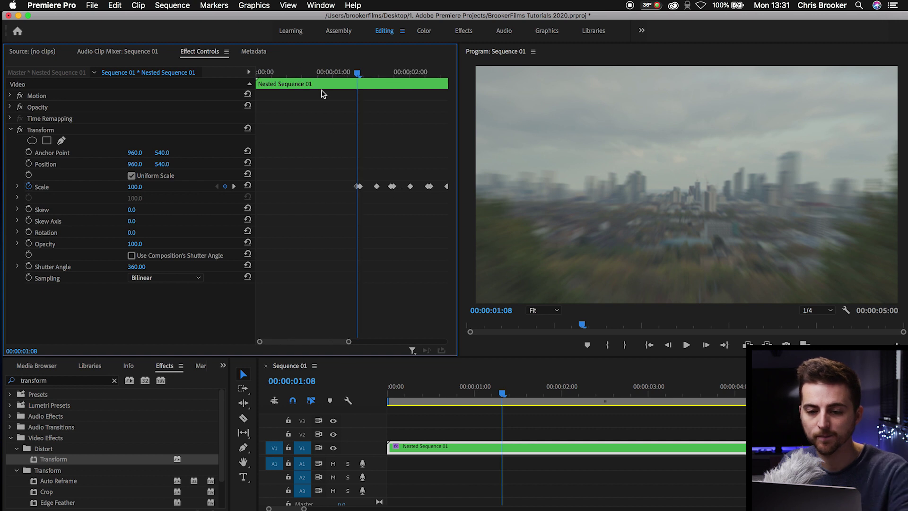
click(334, 70)
key(space)
key(minus)
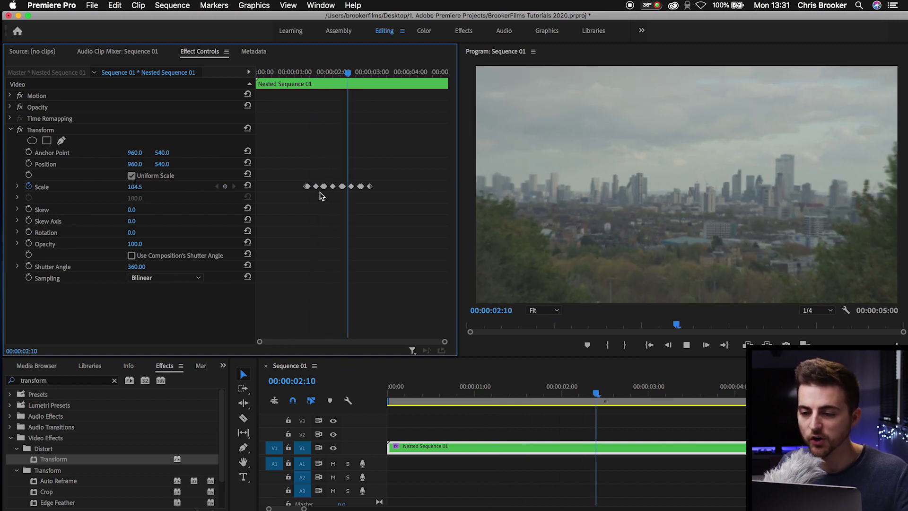
key(space)
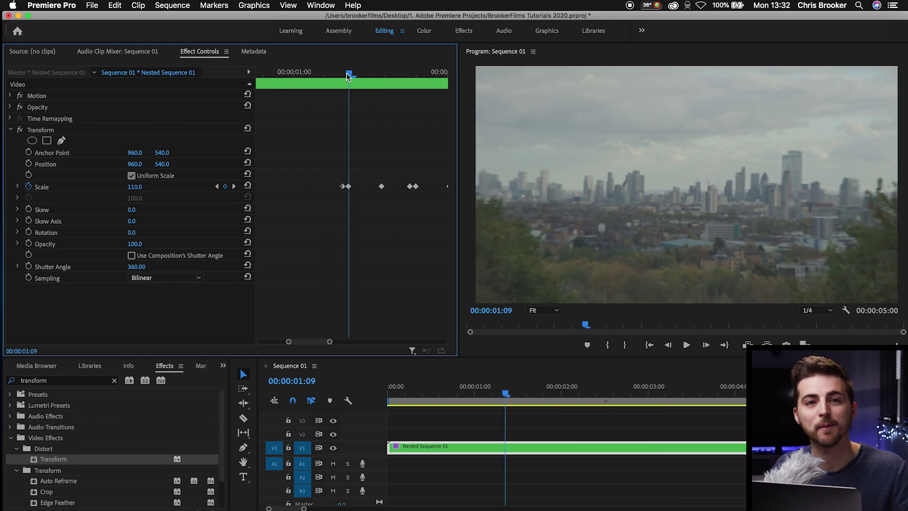
- Set the Scale of the first pulse's peak keyframe at 00:00:01:09 to 150
drag(141, 187, 143, 187)
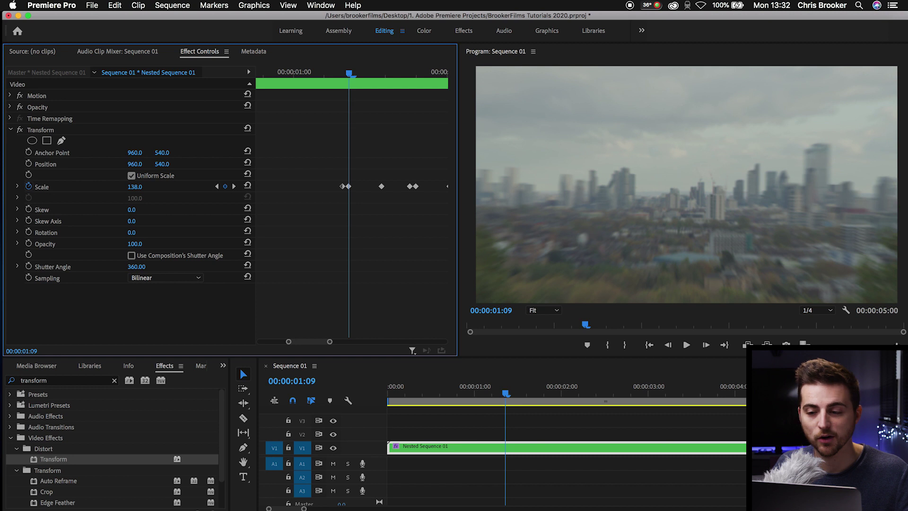
click(303, 75)
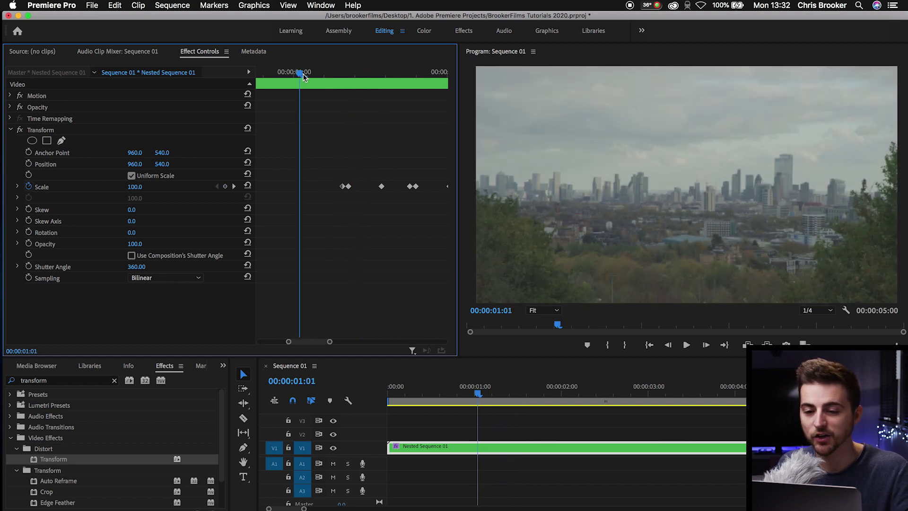
drag(303, 75, 349, 74)
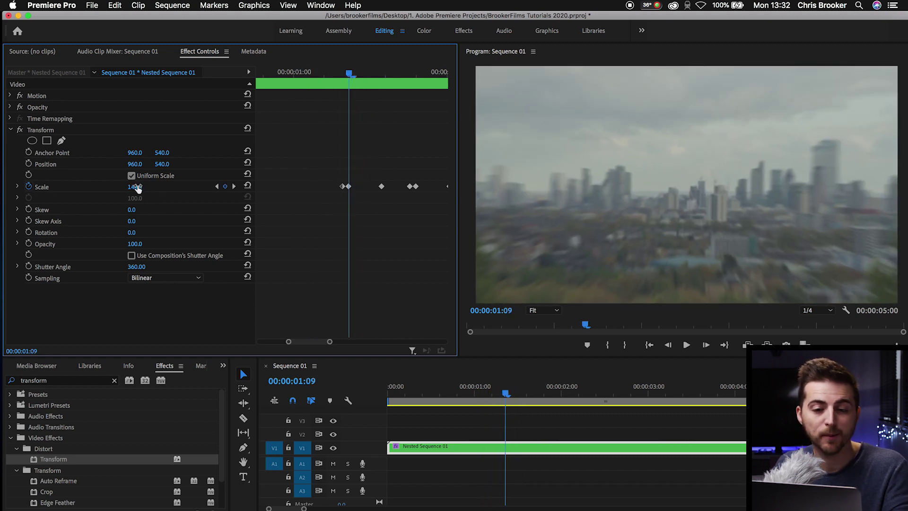
click(137, 187)
text(100)
key(Return)
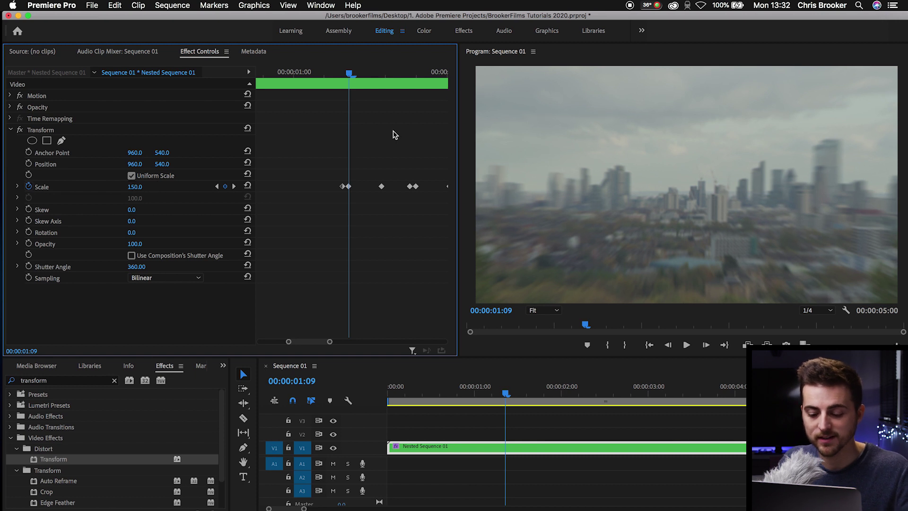
- Step frame by frame through the first pulse to inspect its stronger zoom
key(Left)
key(Right)
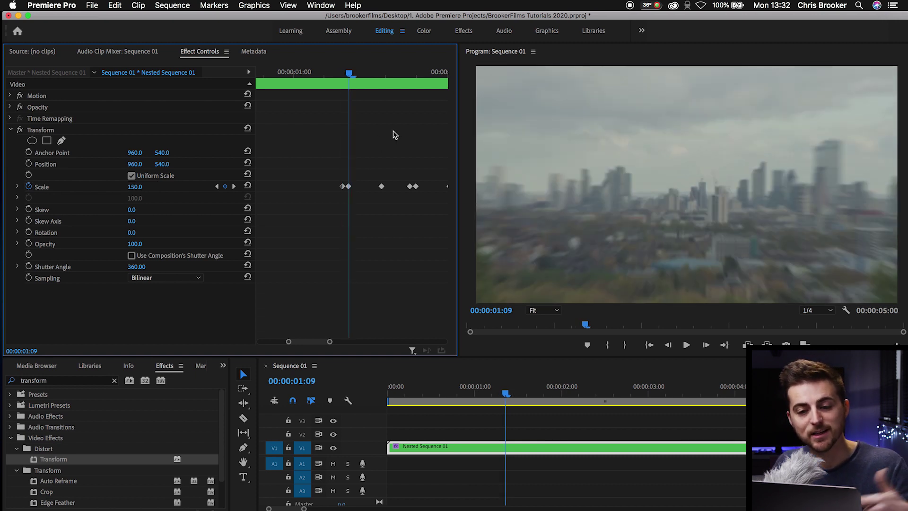
key(Right)
key(Right)
key(Right)
key(Right)
key(Right)
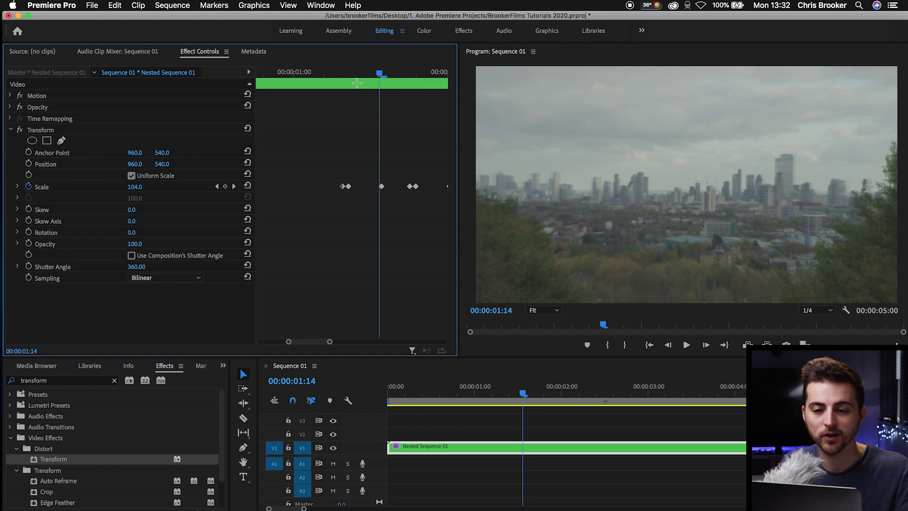
- Play back the pulses twice from about 00:00:01:00 to compare the first zoom with the others
click(298, 80)
key(space)
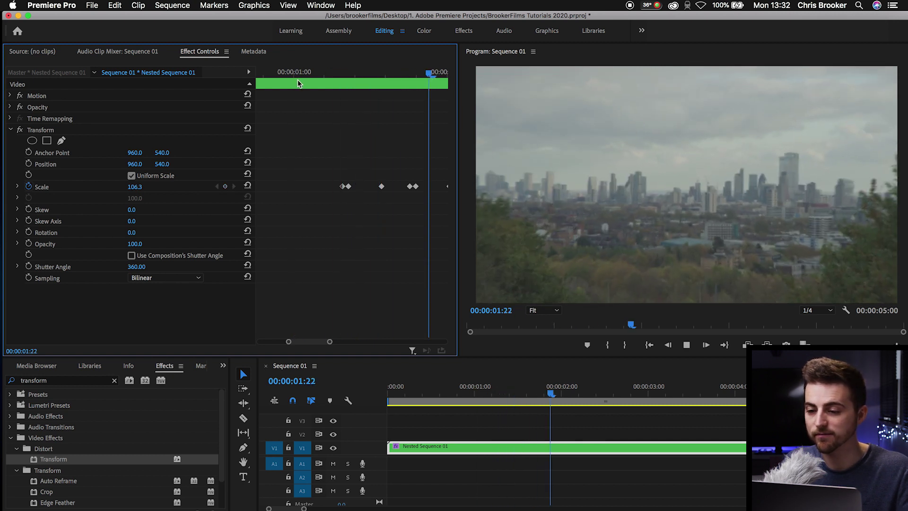
key(space)
click(298, 80)
key(space)
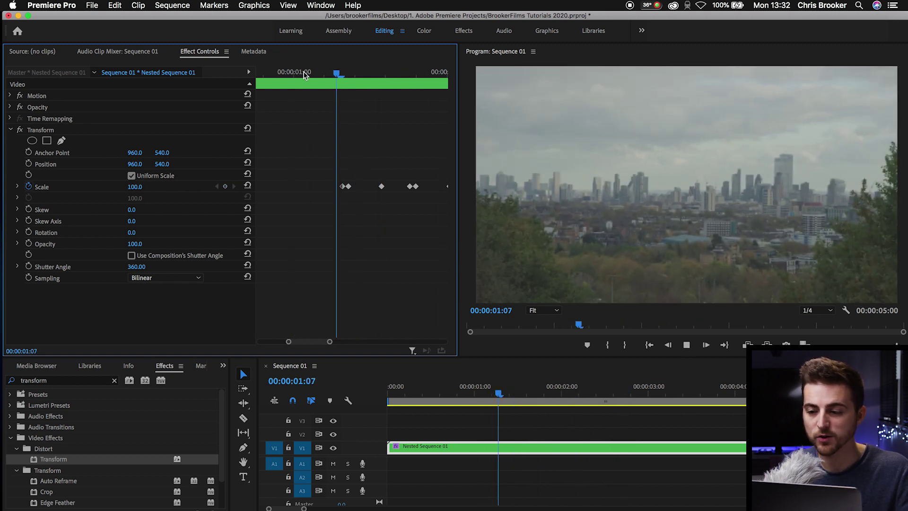
key(space)
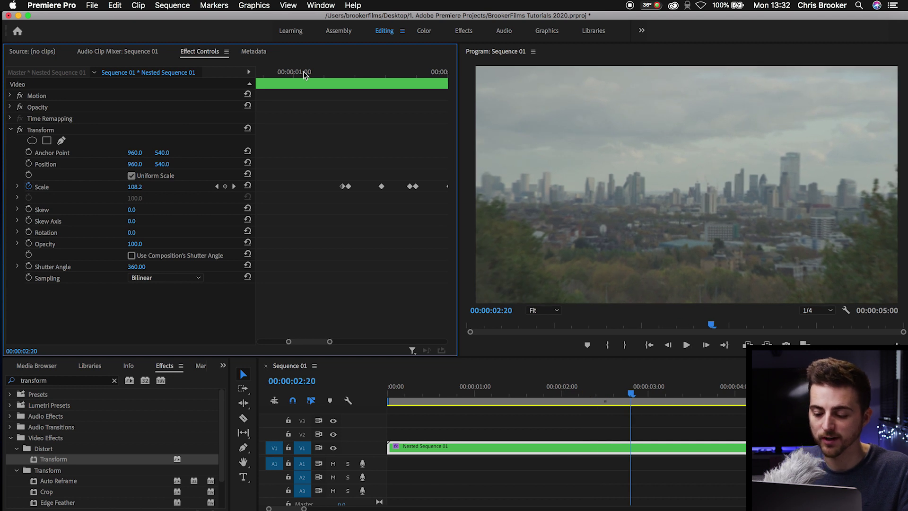
- Set the Scale of the second pulse's peak keyframe at 00:00:01:20 to 130
key(backslash)
click(304, 73)
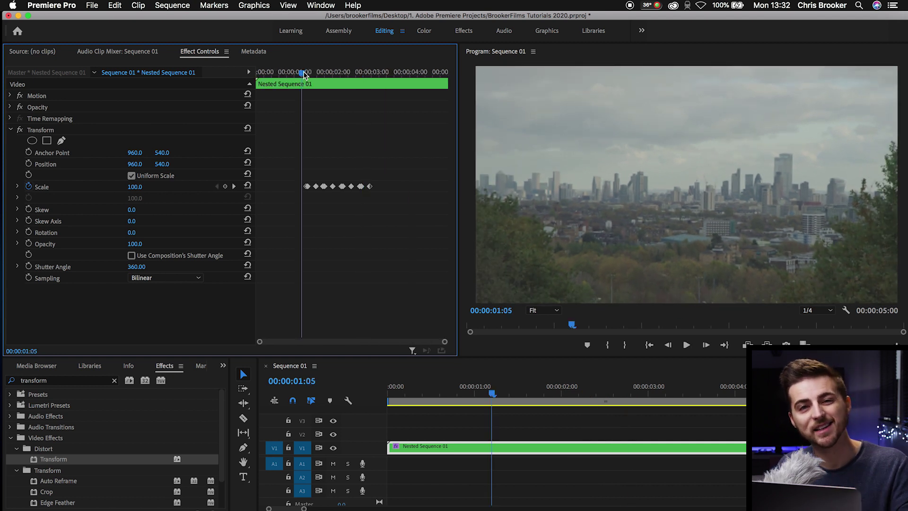
key(equal)
drag(322, 71, 331, 70)
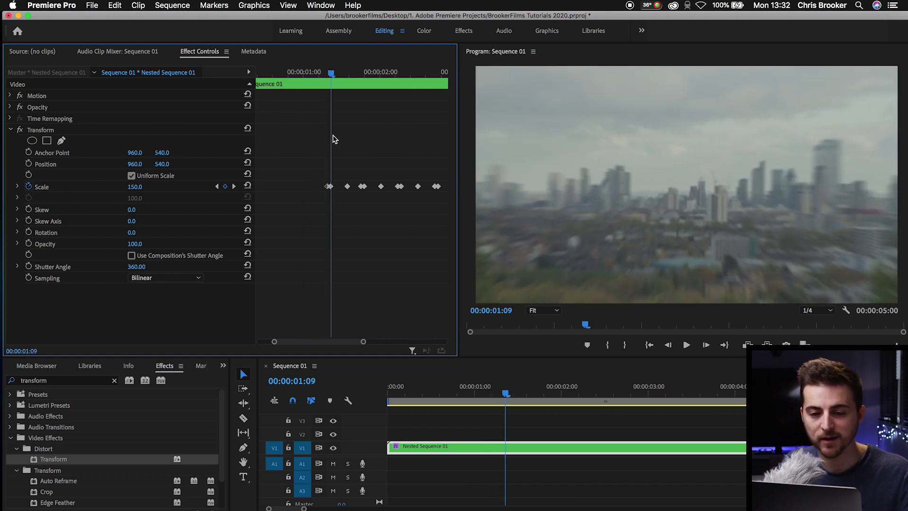
drag(371, 72, 364, 68)
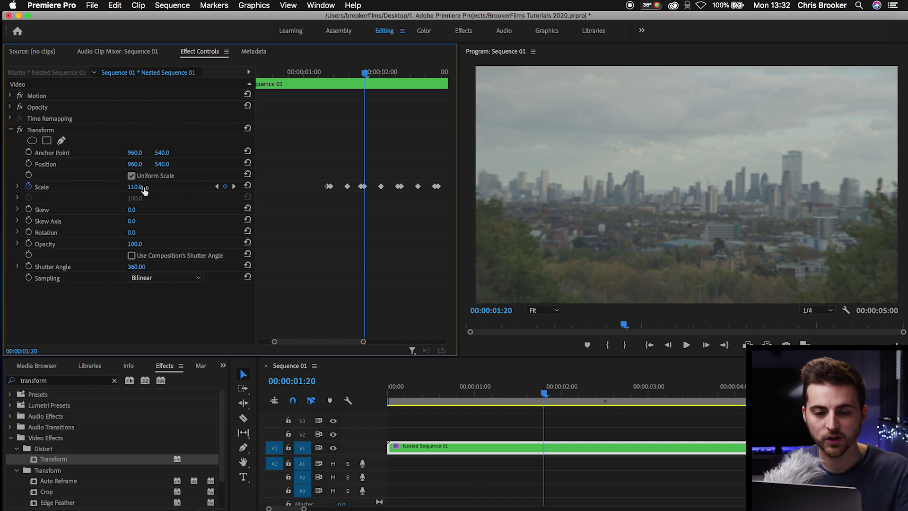
click(140, 187)
text(130)
key(Return)
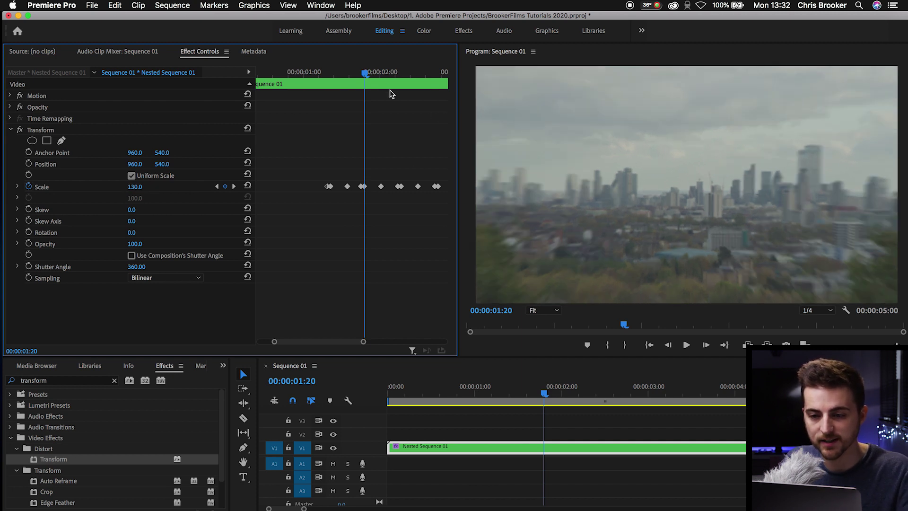
- Set the Scale of the third pulse's peak keyframe at 00:00:02:07 to 115
click(402, 72)
click(140, 187)
text(1)
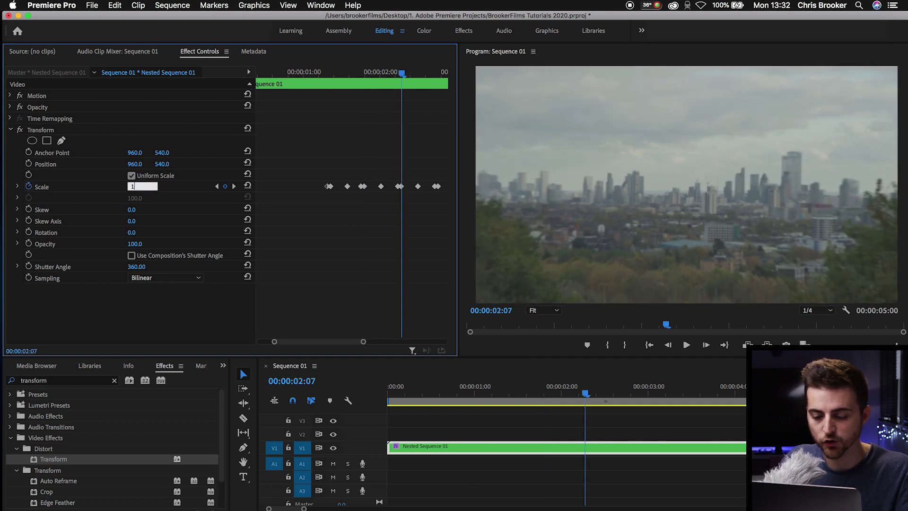
text(15)
key(Return)
- Set the Scale of the fourth pulse's peak keyframe at 00:00:02:19 to 100
click(438, 75)
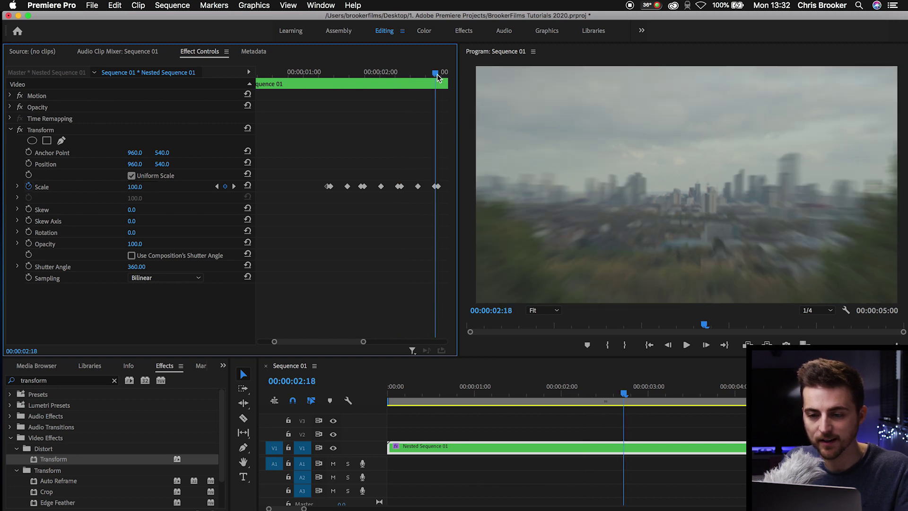
click(144, 187)
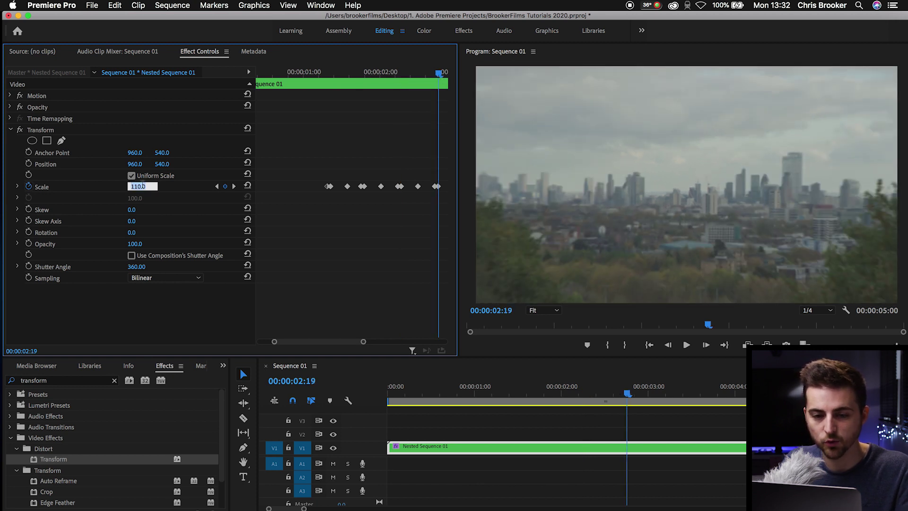
text(1)
text(0)
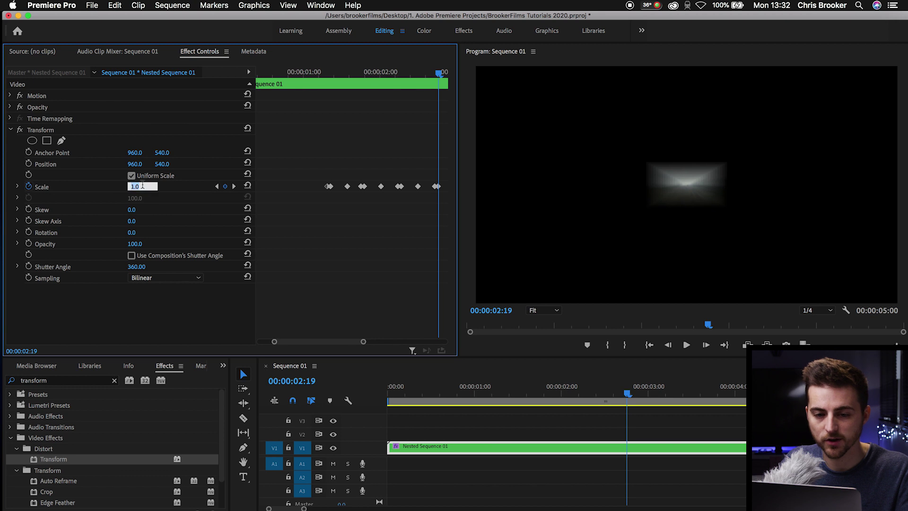
text(0)
key(Return)
- Play back the sequence of gradually weakening pulses from just before the first Scale keyframe
click(314, 73)
key(space)
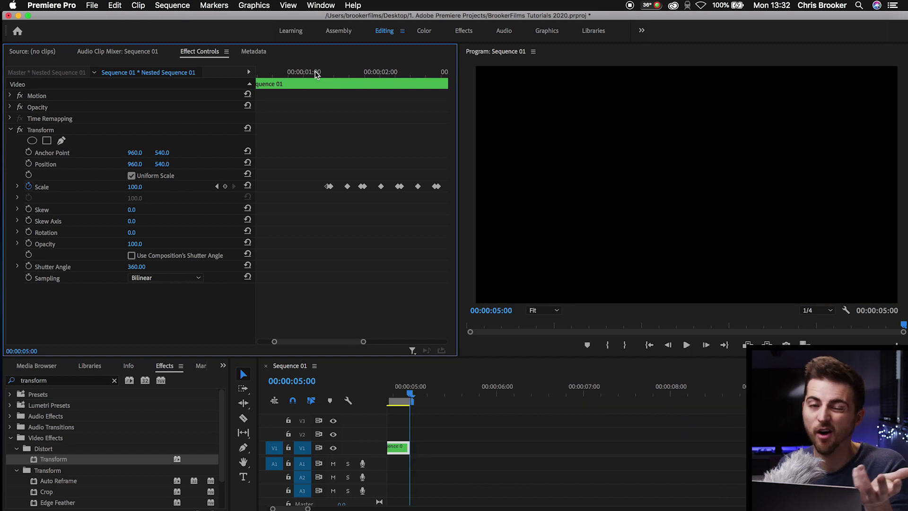
click(324, 74)
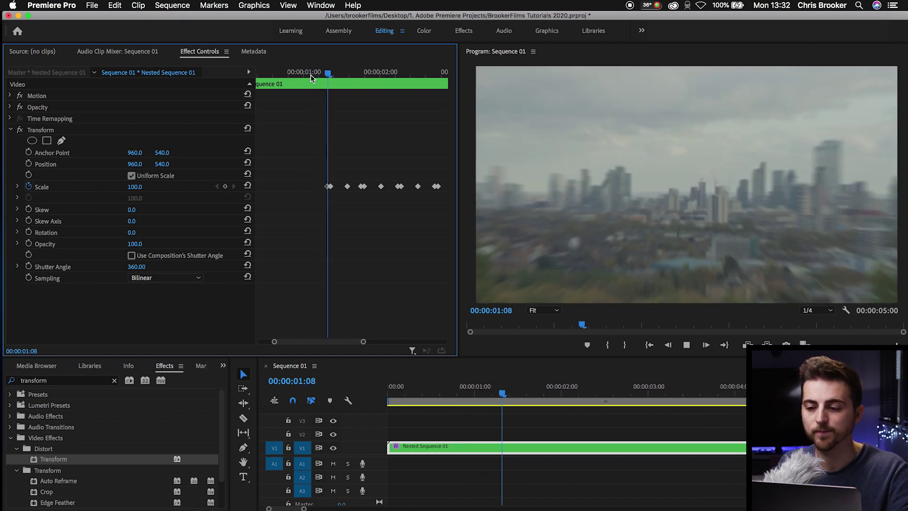